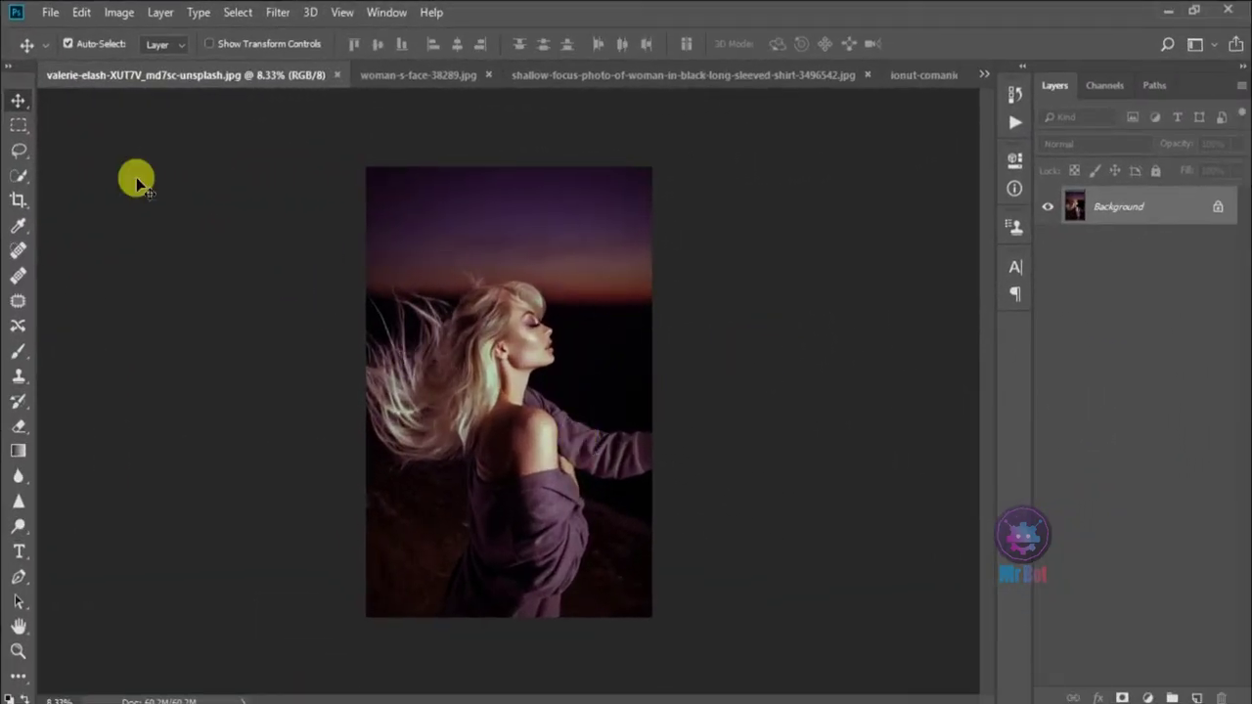
Step: Draw a rectangular marquee inset just inside the edges of the blonde woman photo
{"action": "left_click", "coordinate": [19, 126]}
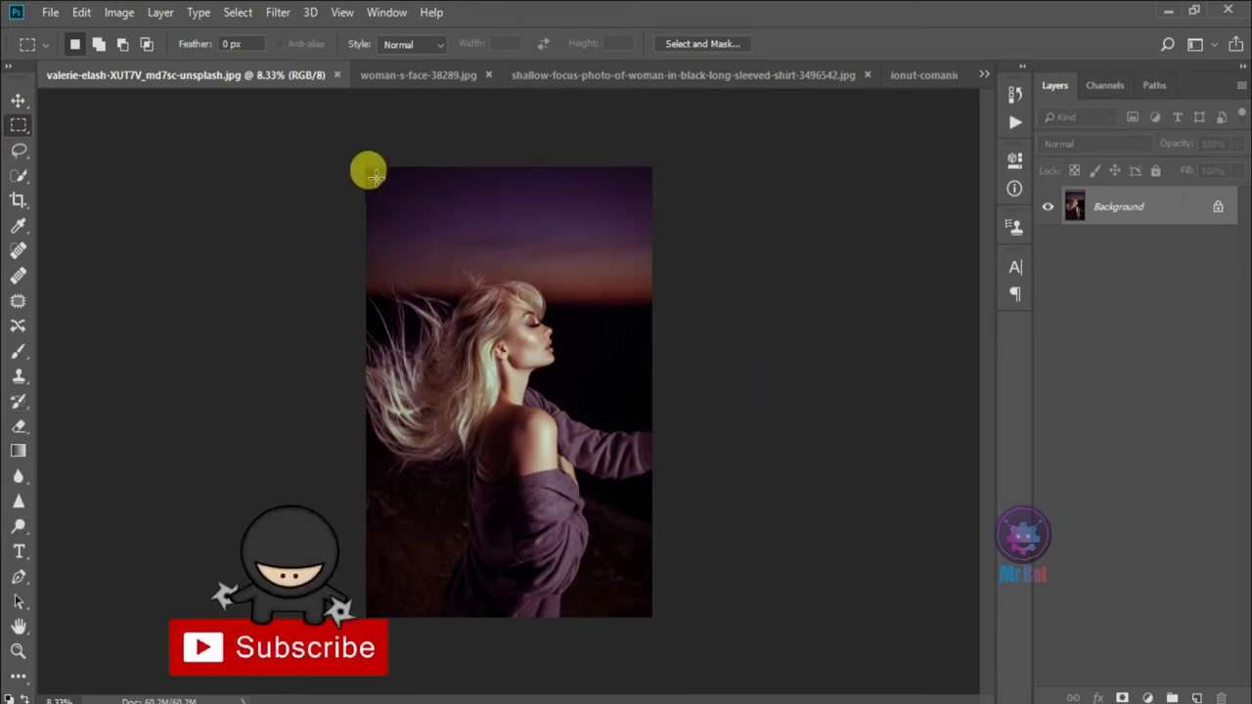
{"action": "mouse_move", "coordinate": [374, 176]}
{"action": "left_mouse_down"}
{"action": "mouse_move", "coordinate": [705, 567]}
{"action": "mouse_move", "coordinate": [637, 600]}
{"action": "left_mouse_up"}
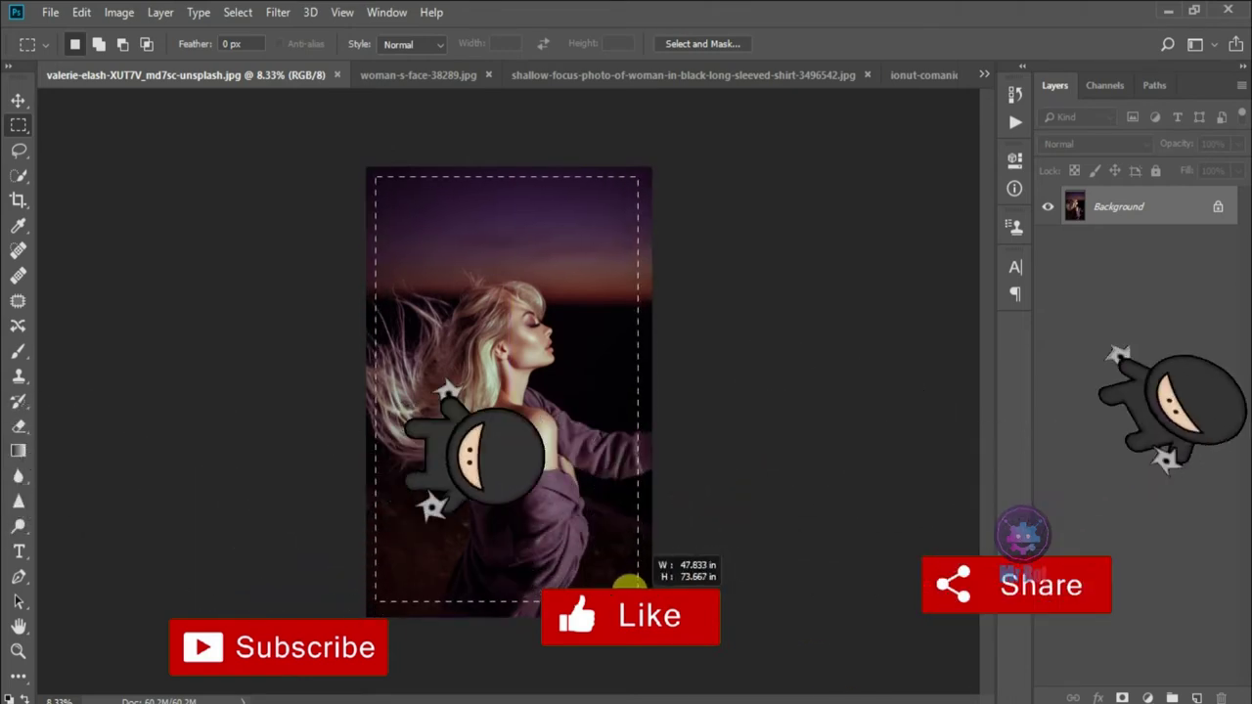
{"action": "left_click_drag", "start_coordinate": [637, 600], "coordinate": [637, 600]}
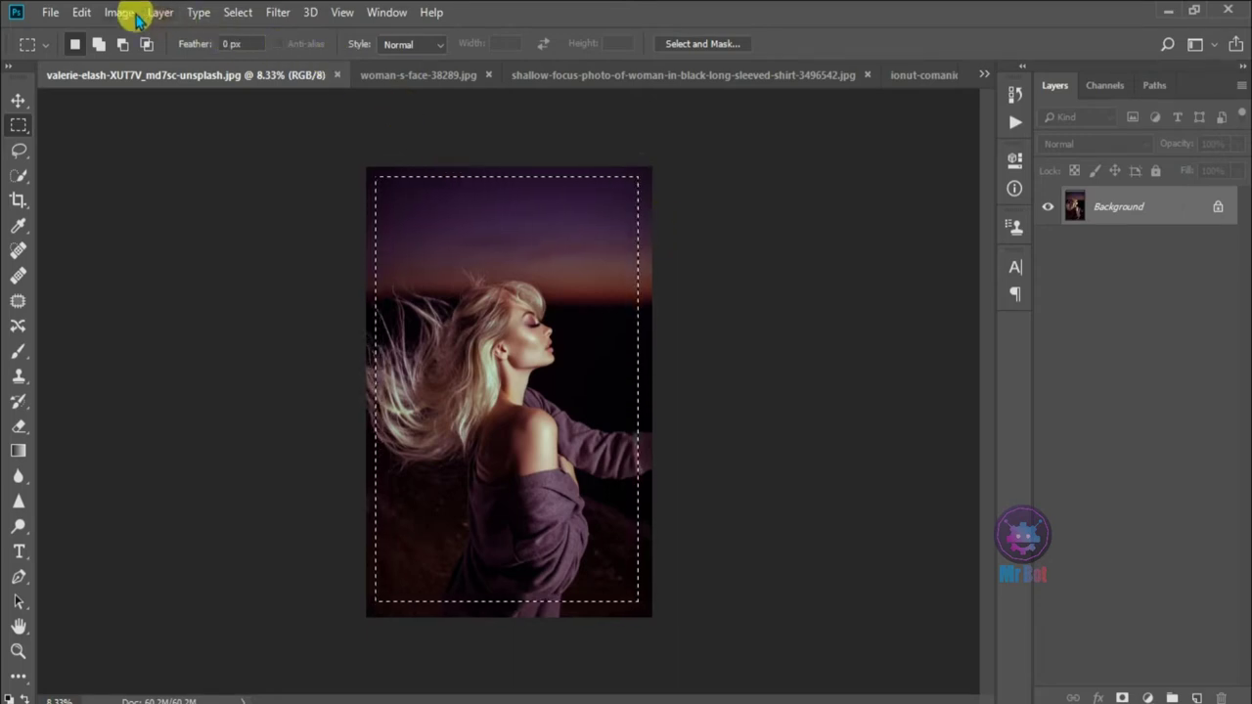
{"action": "left_click", "coordinate": [244, 12]}
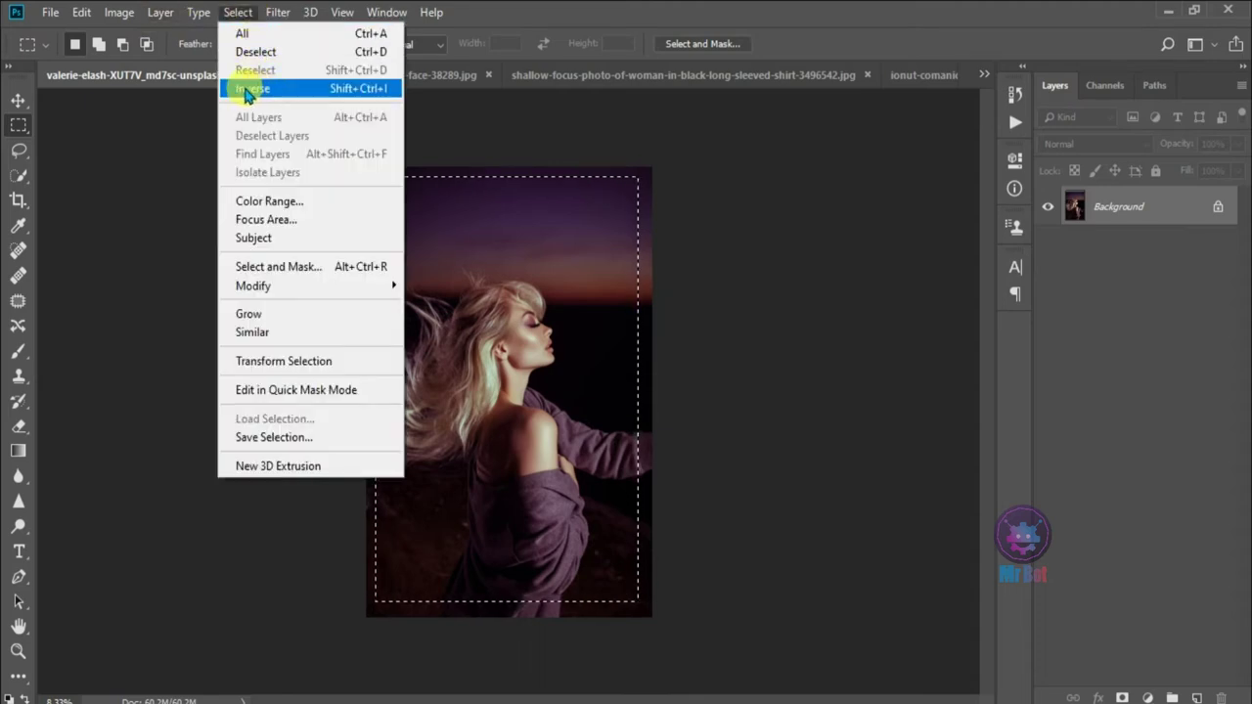
Step: Invert the marquee so only the thin edge strip around the portrait is selected
{"action": "left_click", "coordinate": [372, 98]}
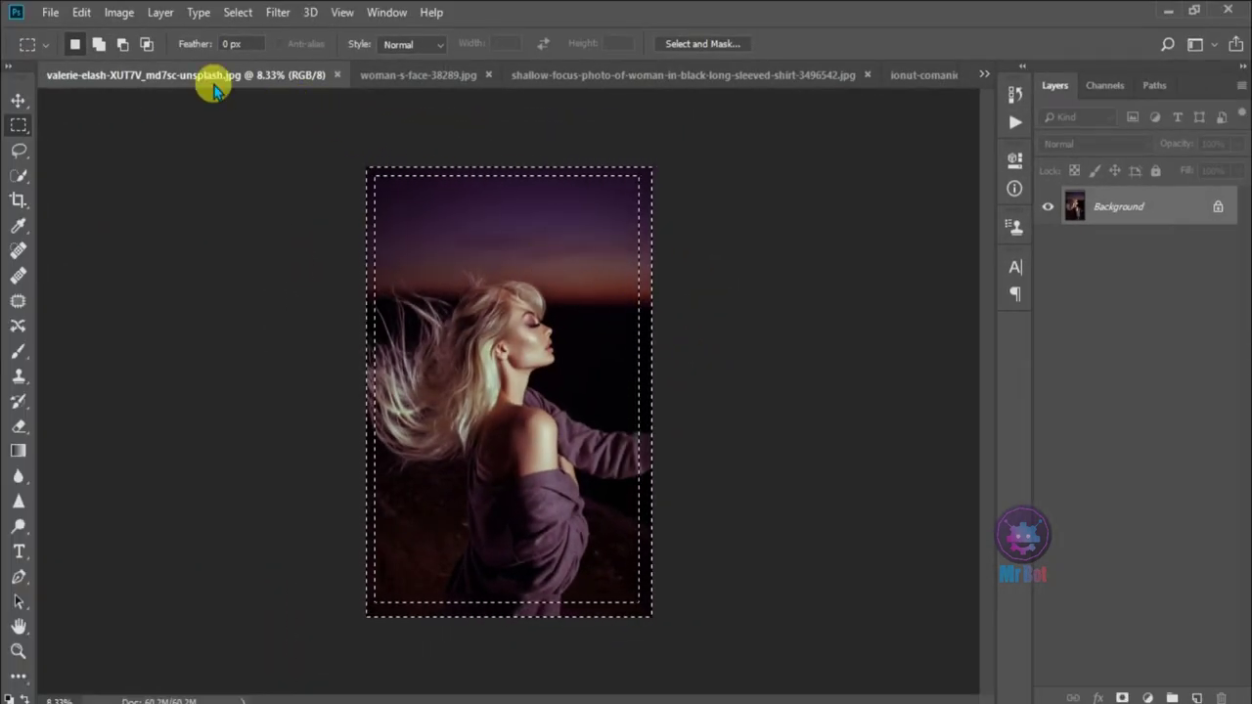
{"action": "left_click", "coordinate": [82, 12]}
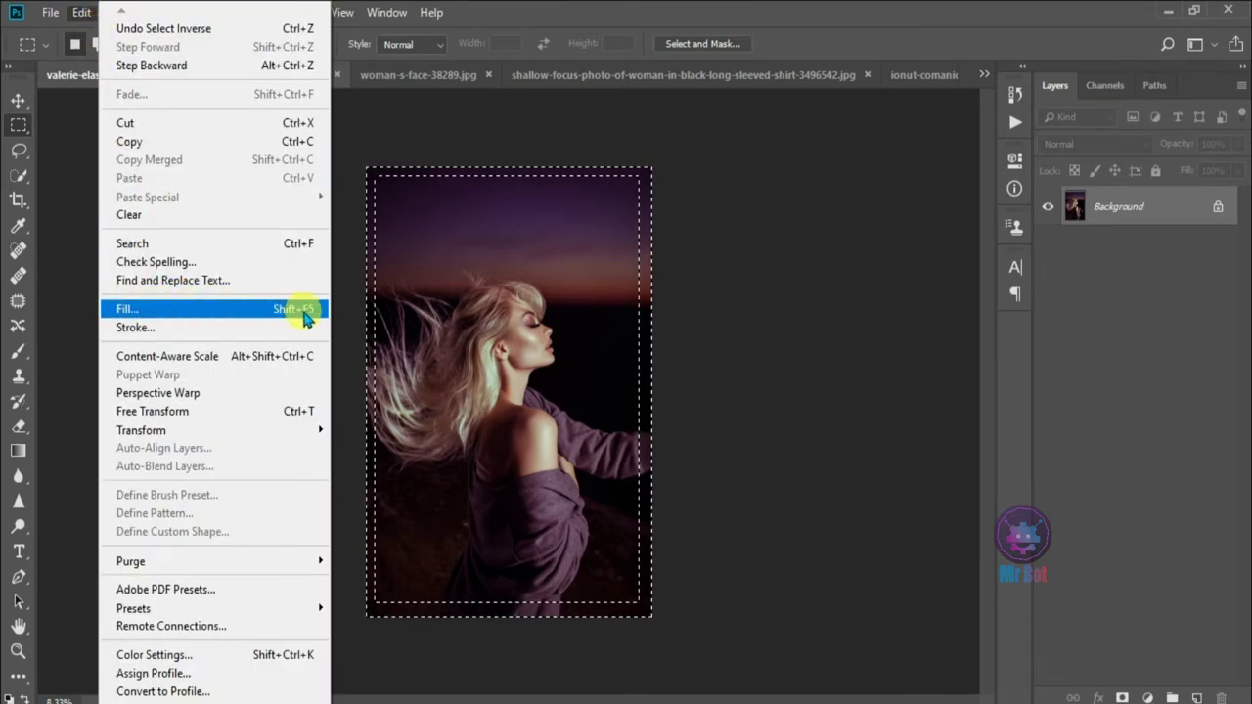
Step: Fill the selected edge strip with a custom white colour using Edit > Fill
{"action": "left_click", "coordinate": [271, 311]}
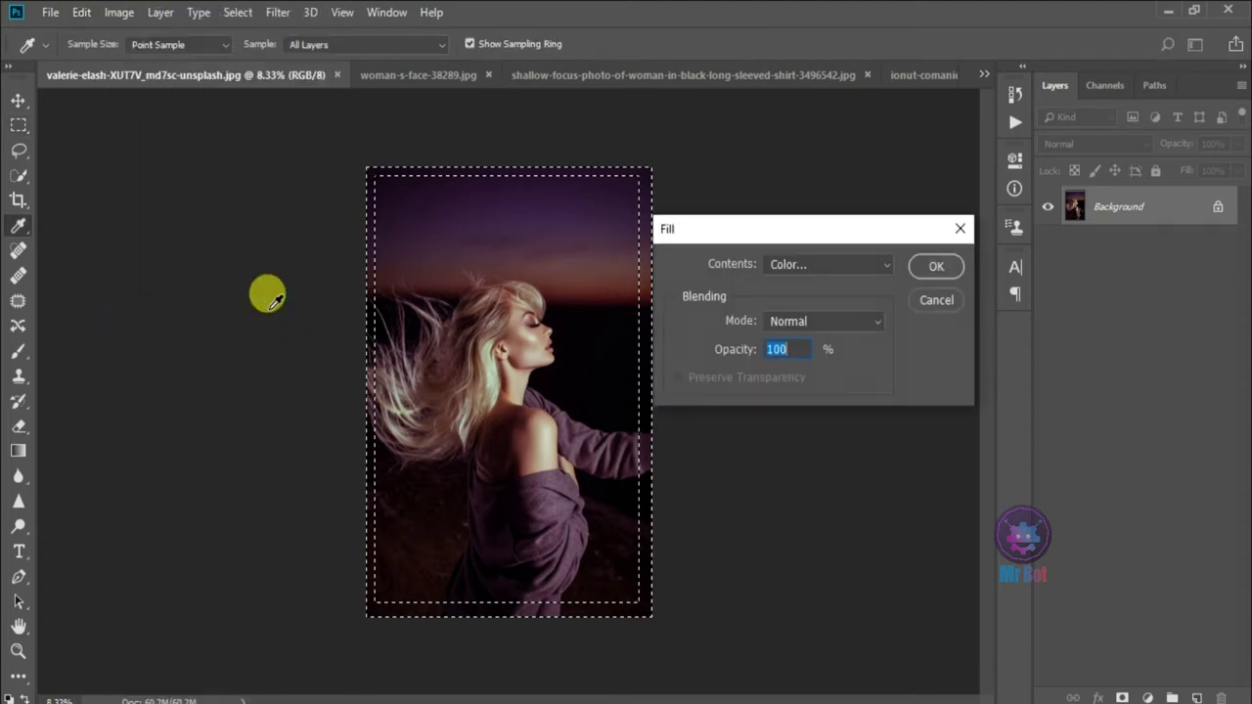
{"action": "left_click_drag", "start_coordinate": [772, 237], "coordinate": [743, 252]}
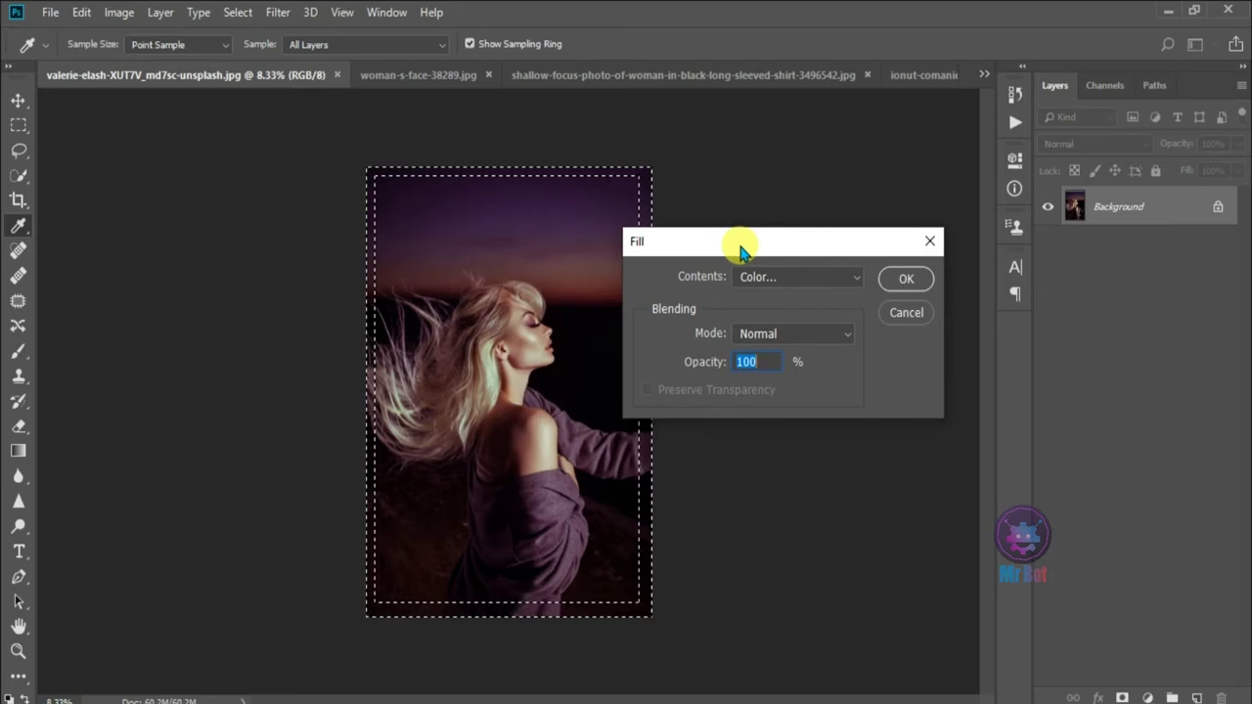
{"action": "left_click", "coordinate": [772, 284]}
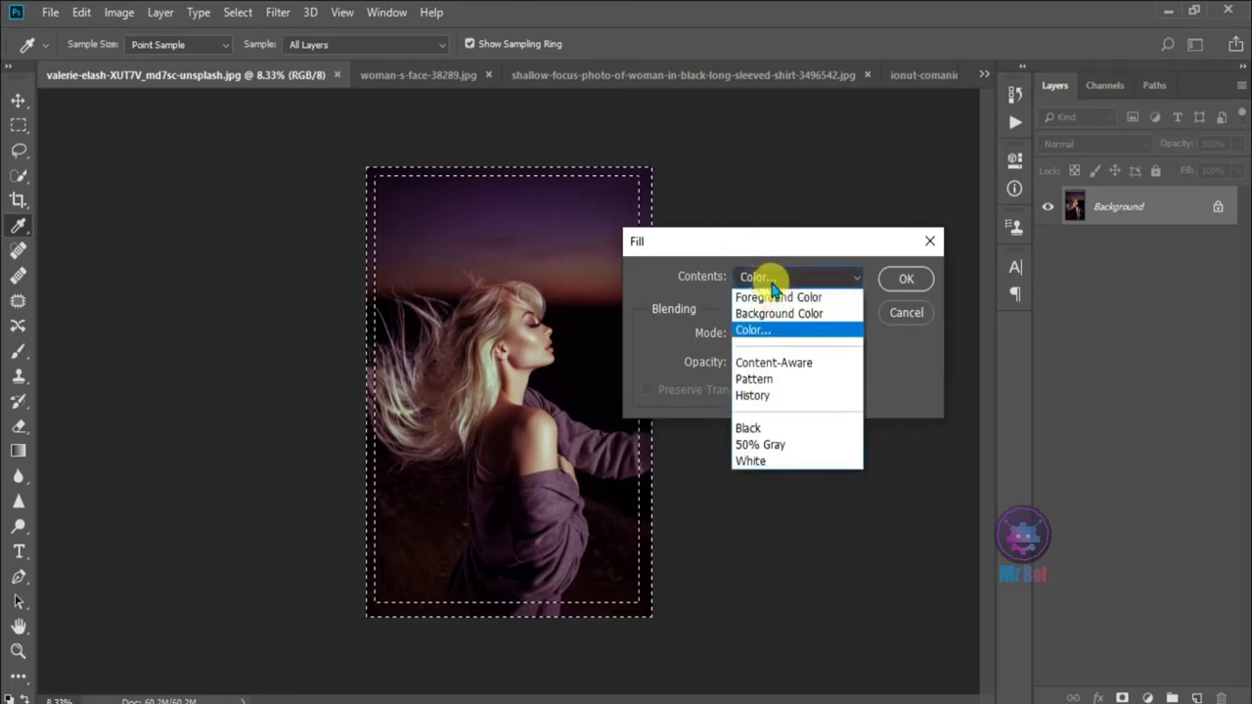
{"action": "left_click", "coordinate": [770, 334]}
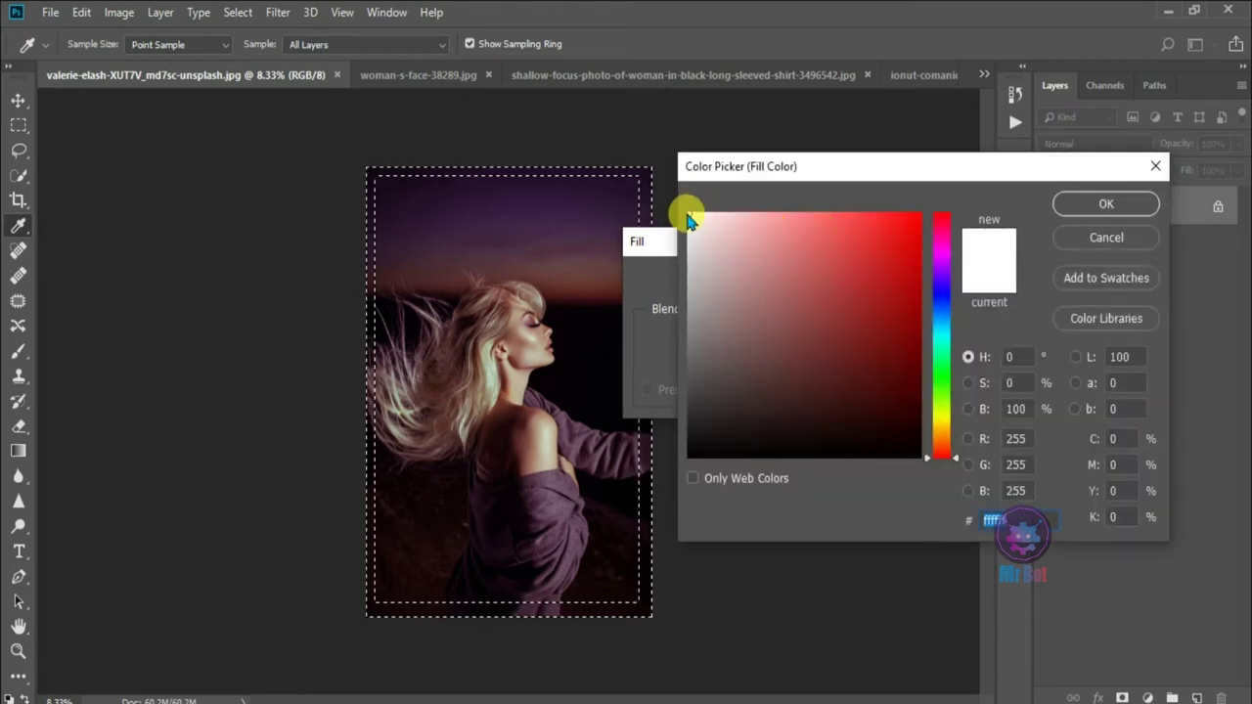
{"action": "left_click", "coordinate": [688, 213]}
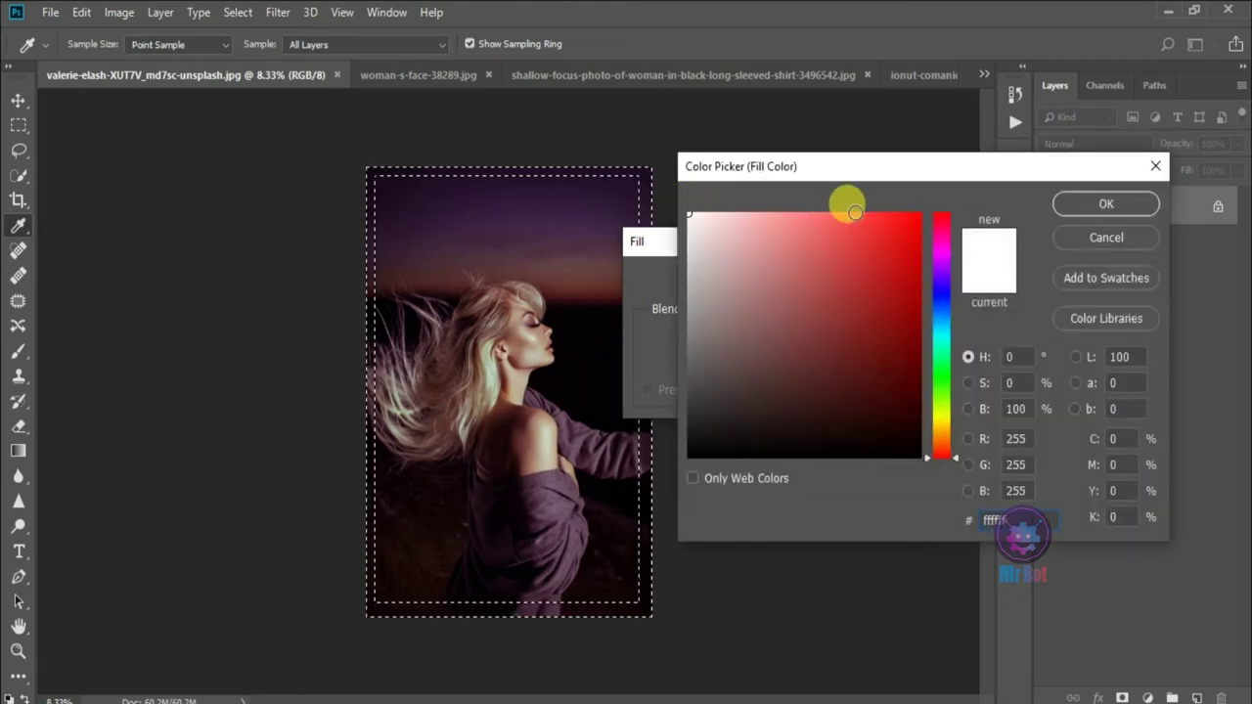
{"action": "left_click", "coordinate": [1086, 205]}
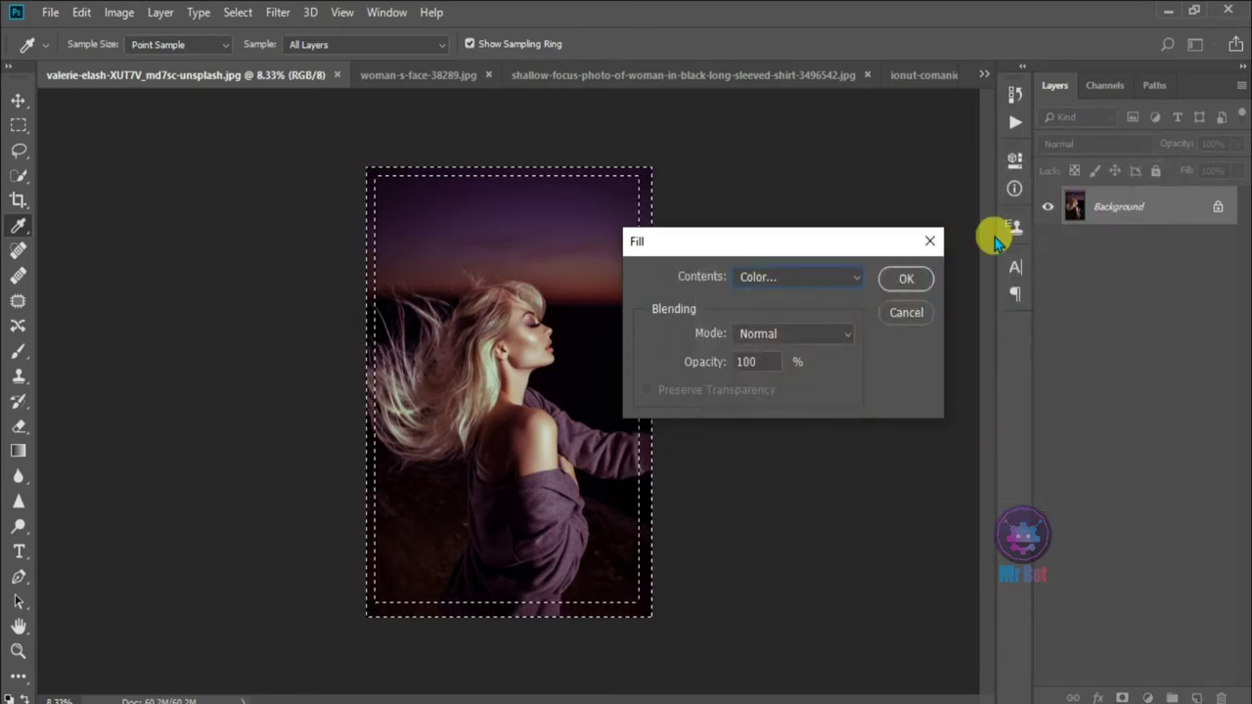
{"action": "left_click", "coordinate": [904, 281]}
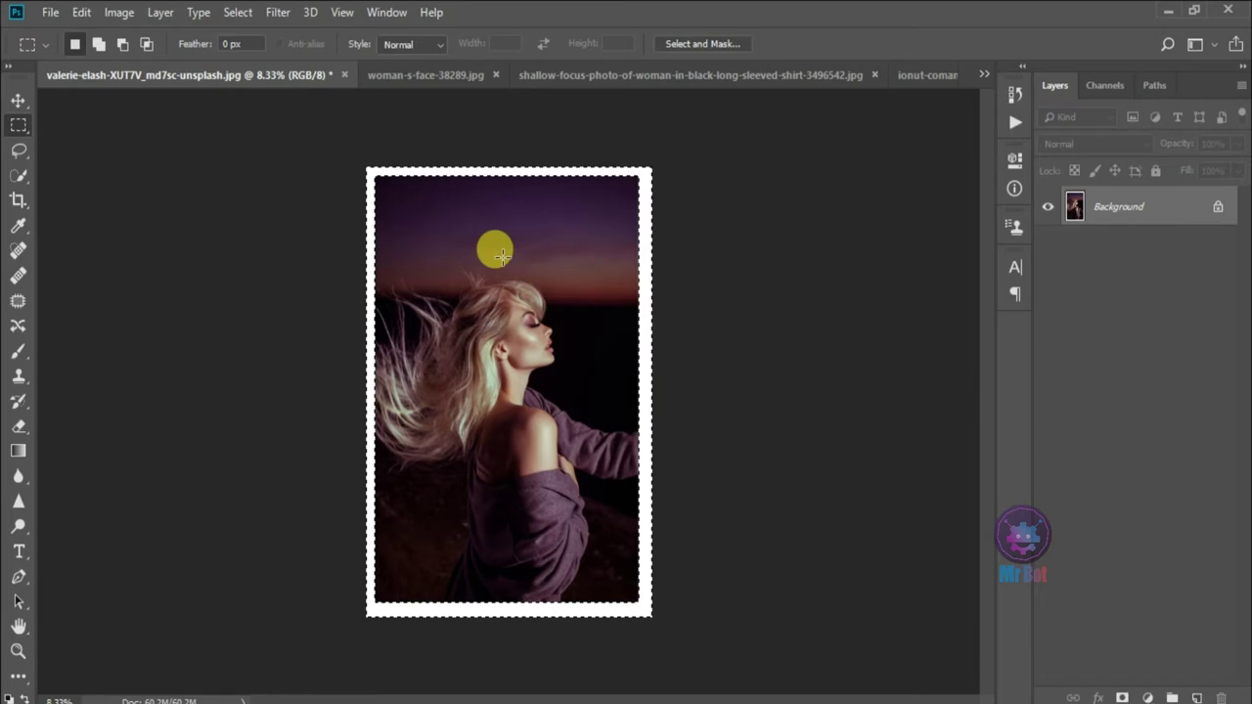
Step: Deselect with Ctrl+D, switch to the Move tool, and close the white-framed photo
{"action": "key", "text": "ctrl+d"}
{"action": "key", "text": "v"}
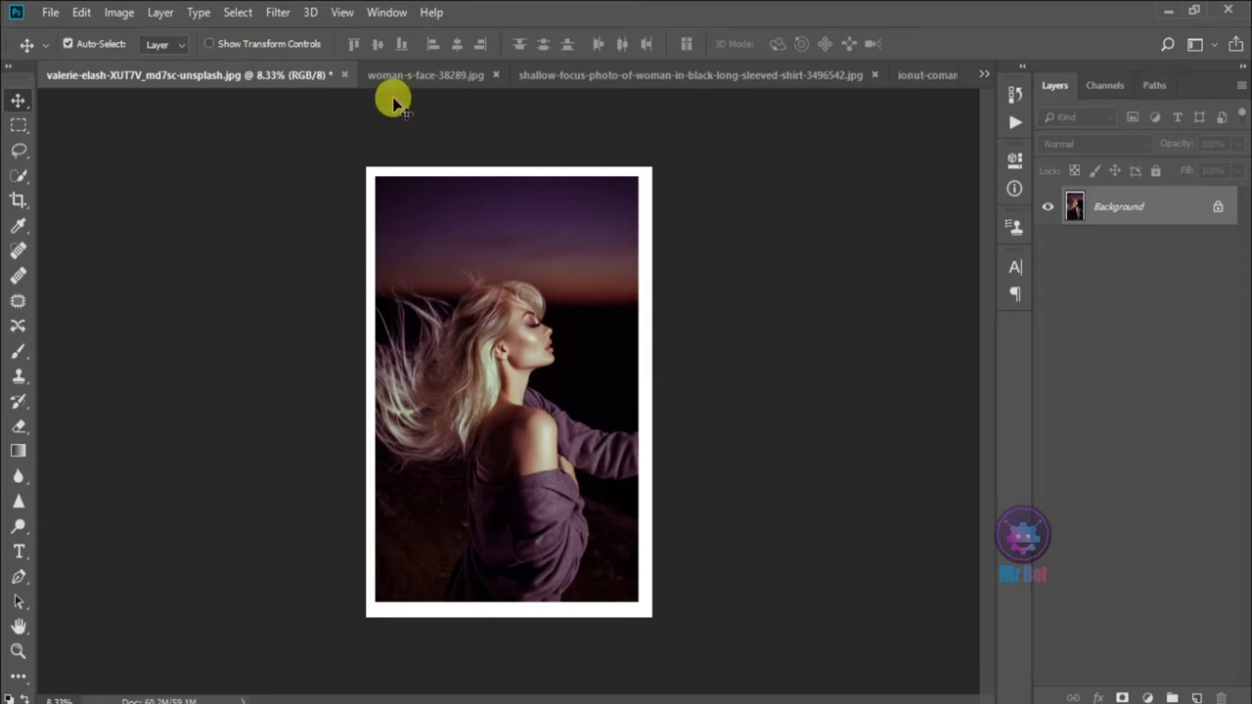
{"action": "left_click", "coordinate": [344, 78]}
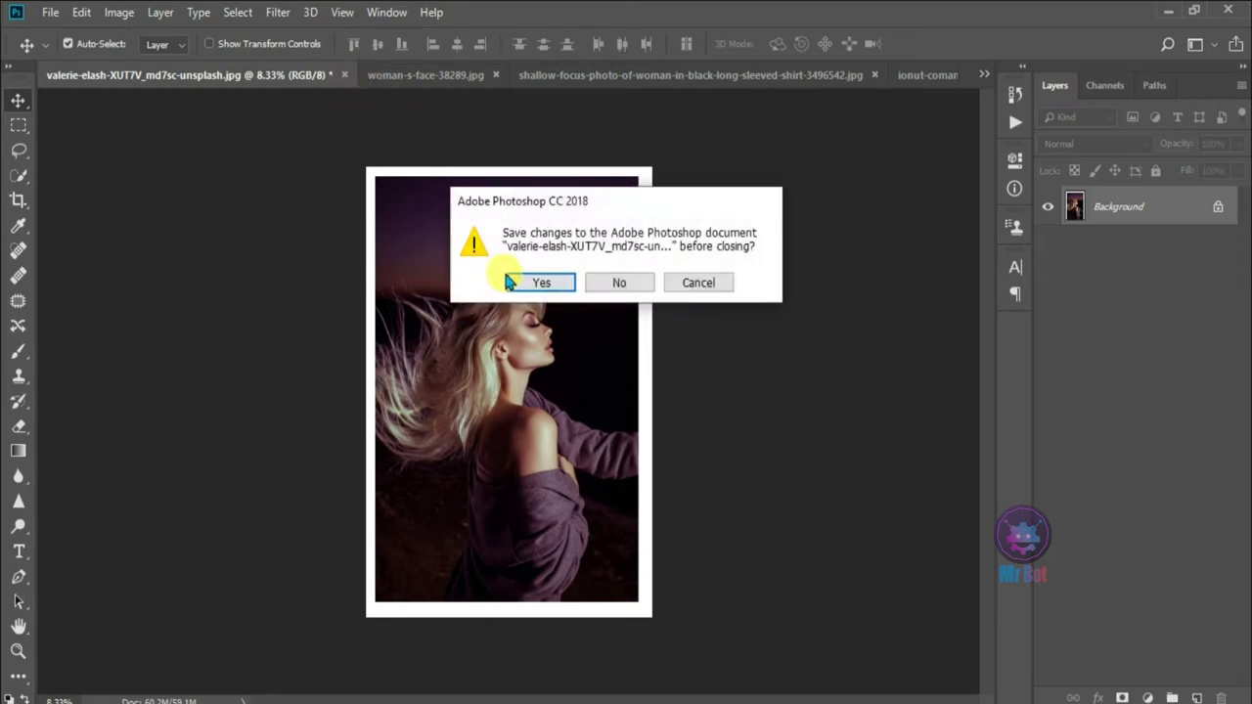
{"action": "left_click", "coordinate": [623, 282]}
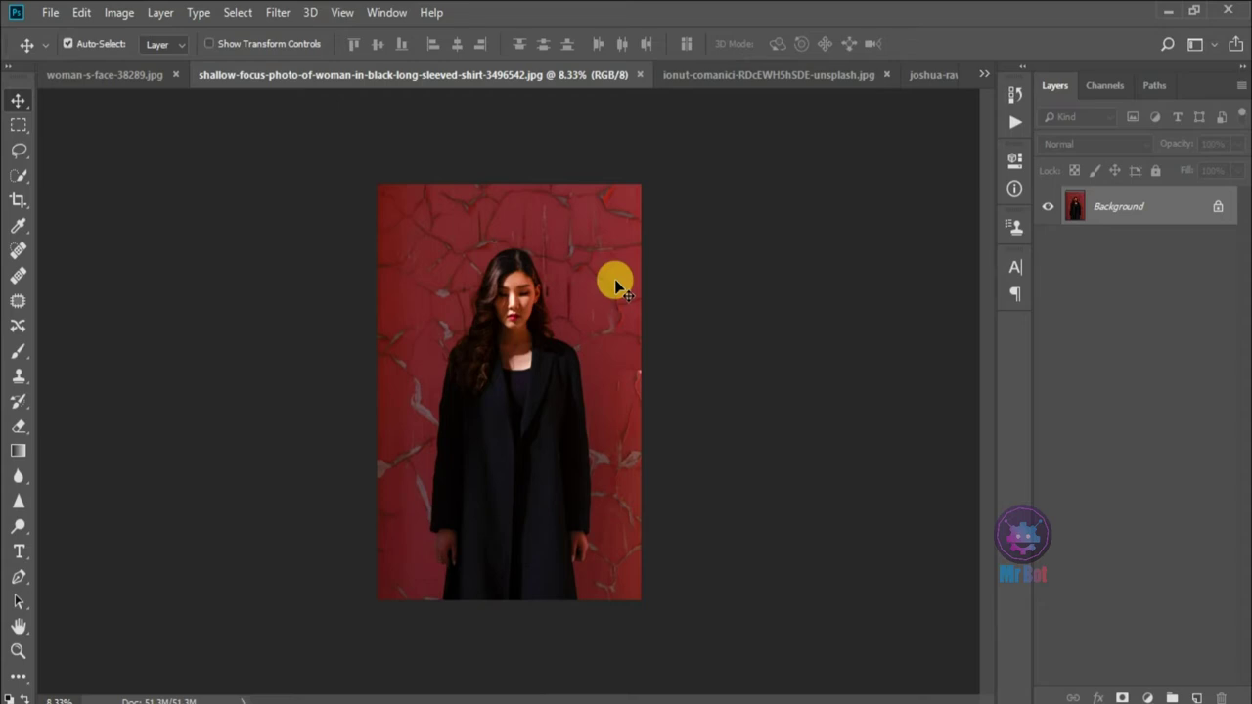
Step: Unlock the red-wall photo's Background into Layer 0, dismissing the Layer Style dialog
{"action": "left_click", "coordinate": [1218, 209]}
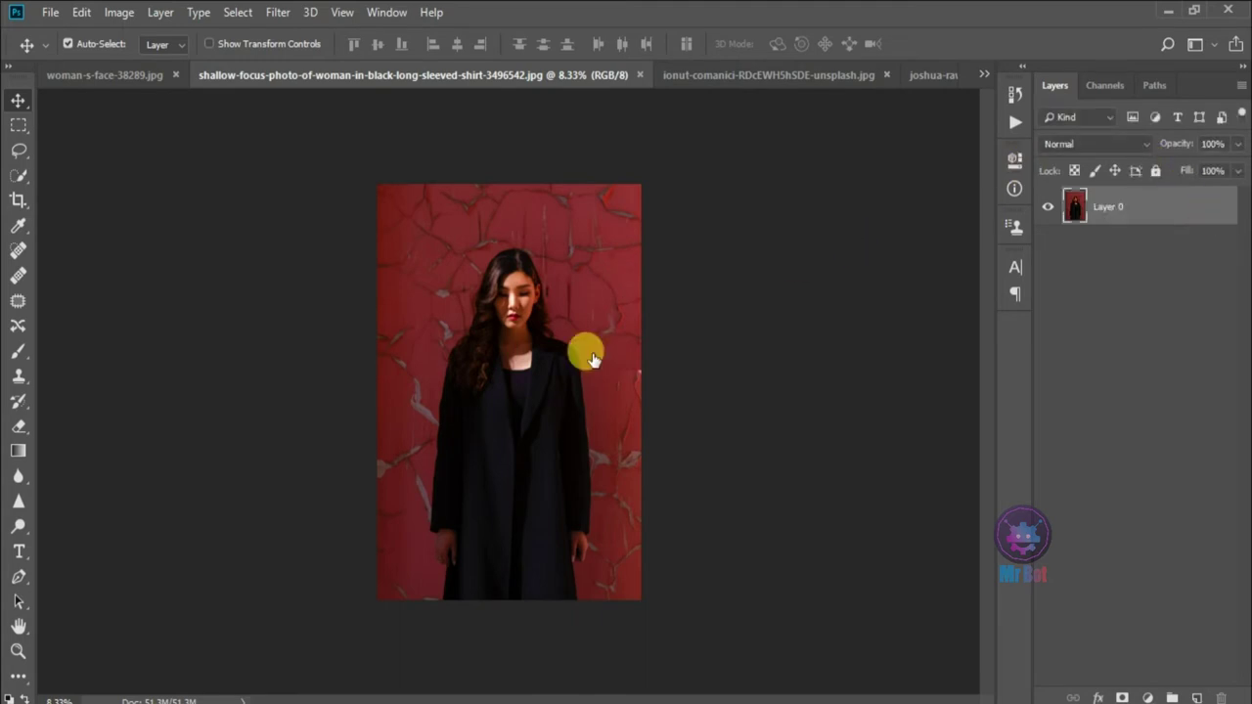
{"action": "key", "text": "h"}
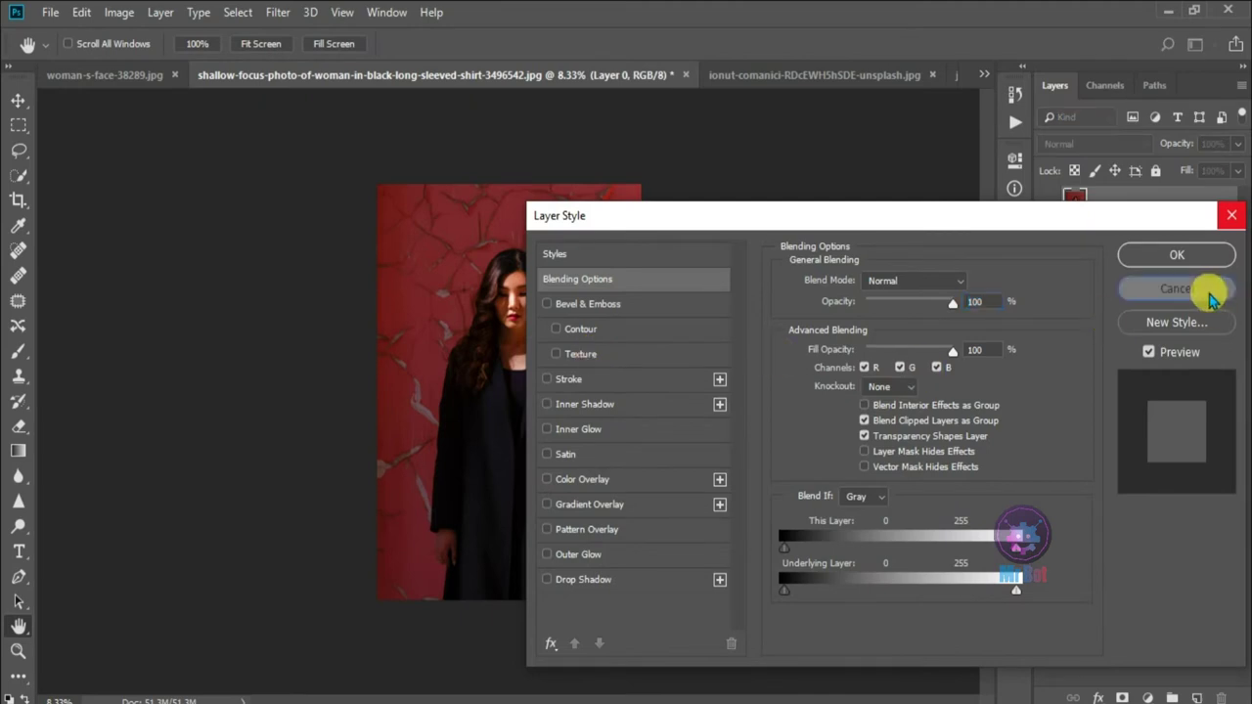
{"action": "left_click", "coordinate": [1188, 288]}
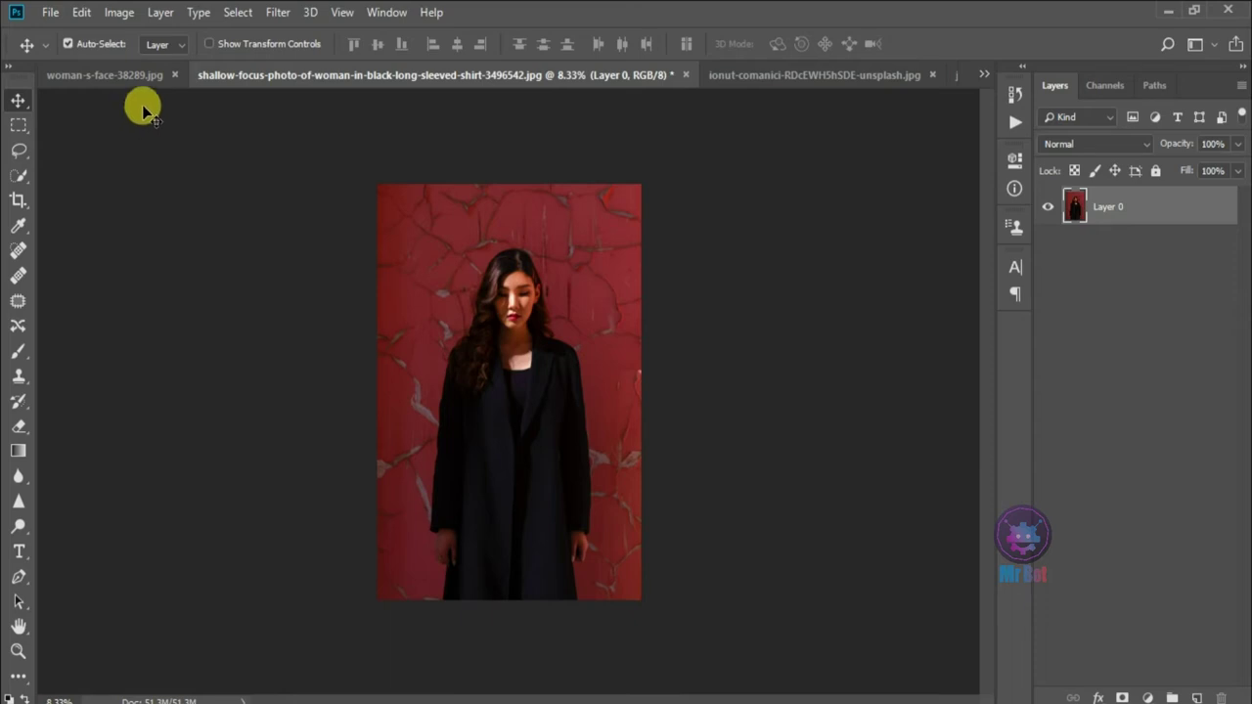
{"action": "left_click", "coordinate": [118, 13]}
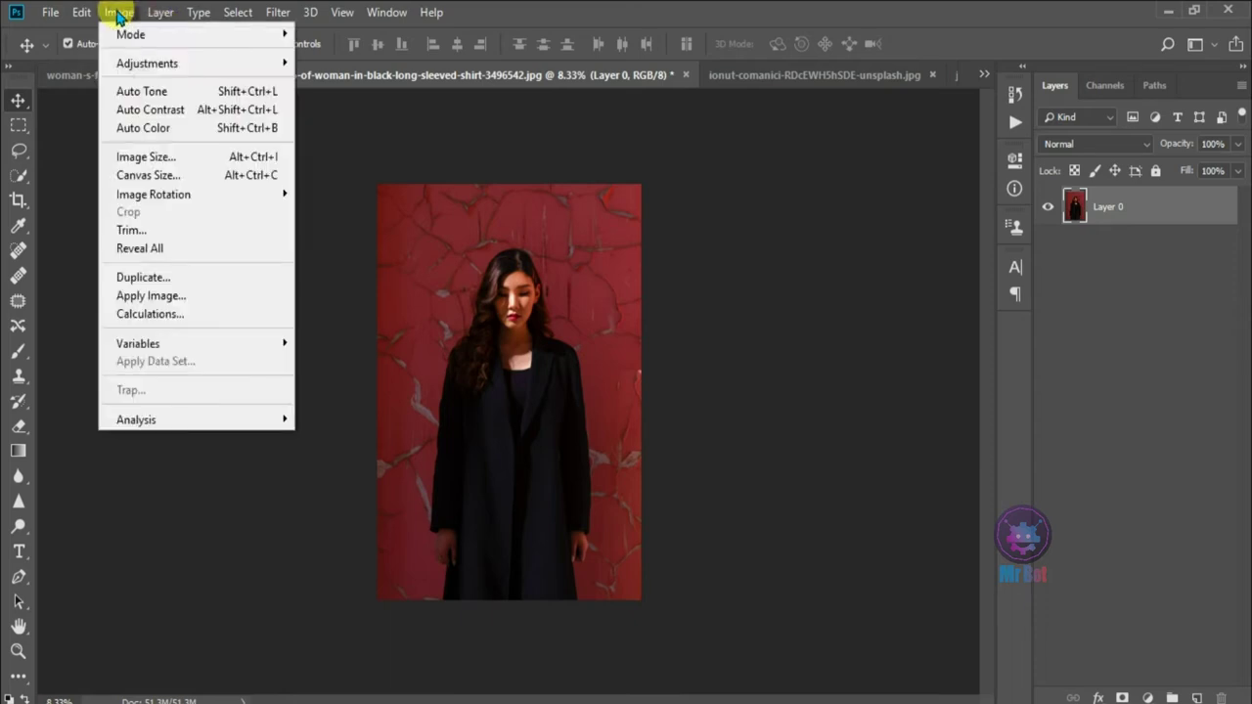
Step: Enlarge the canvas by 100 pixels in width and height, anchored at the centre
{"action": "left_click", "coordinate": [262, 178]}
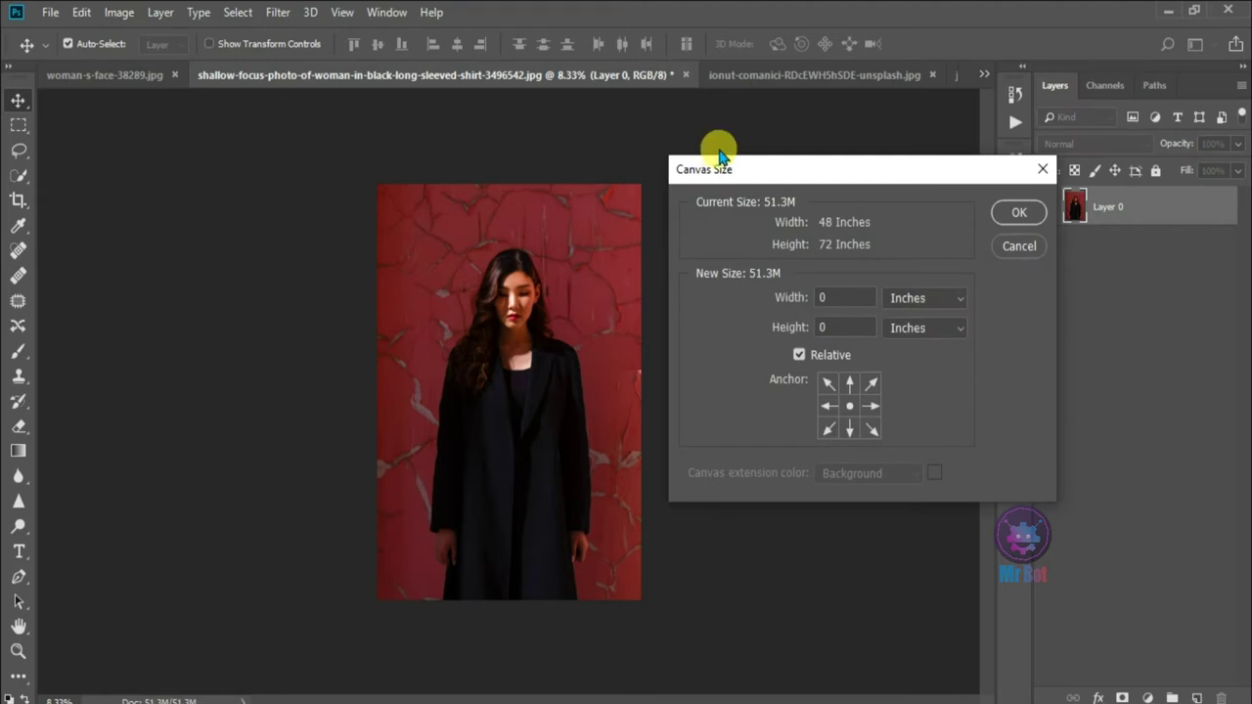
{"action": "left_click_drag", "start_coordinate": [803, 180], "coordinate": [718, 176]}
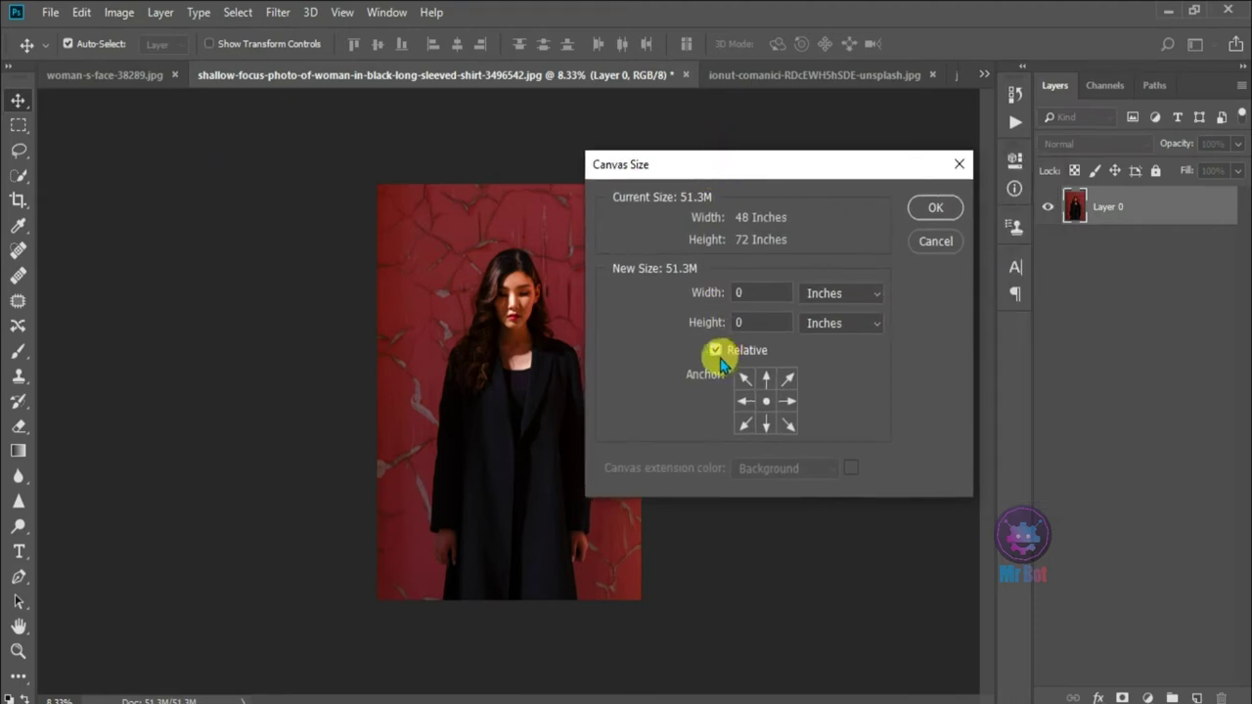
{"action": "left_click", "coordinate": [866, 293]}
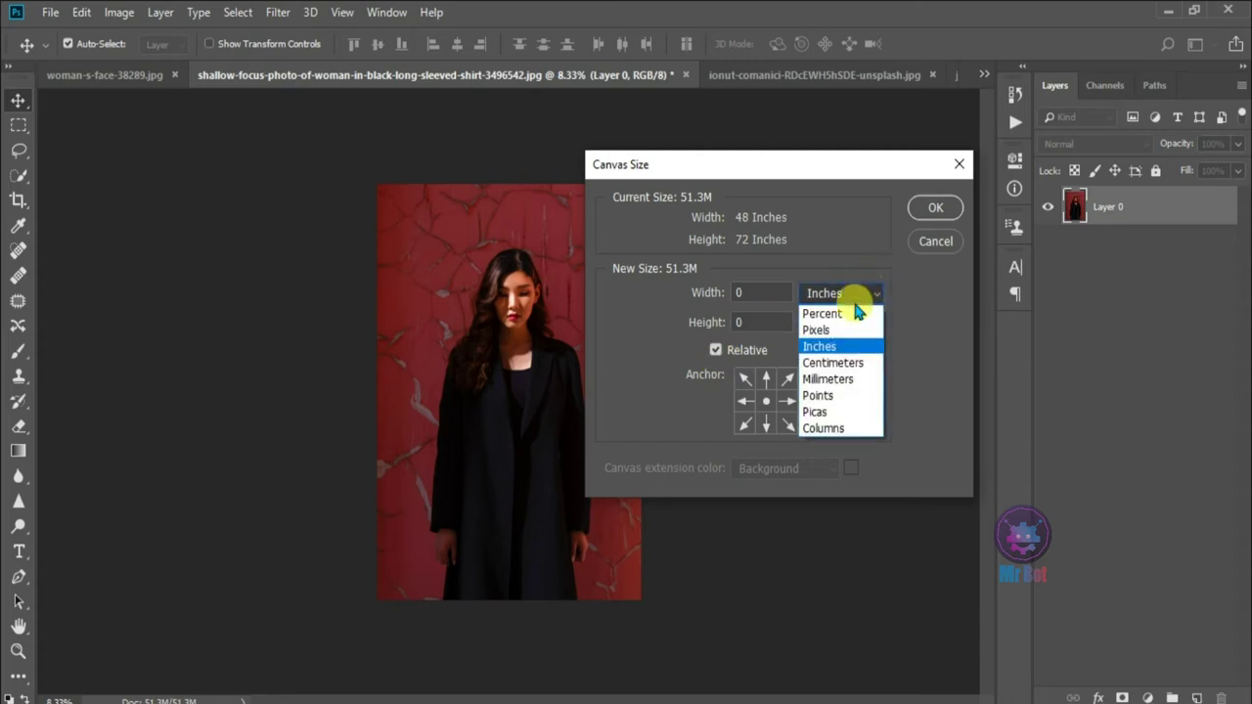
{"action": "left_click", "coordinate": [837, 331]}
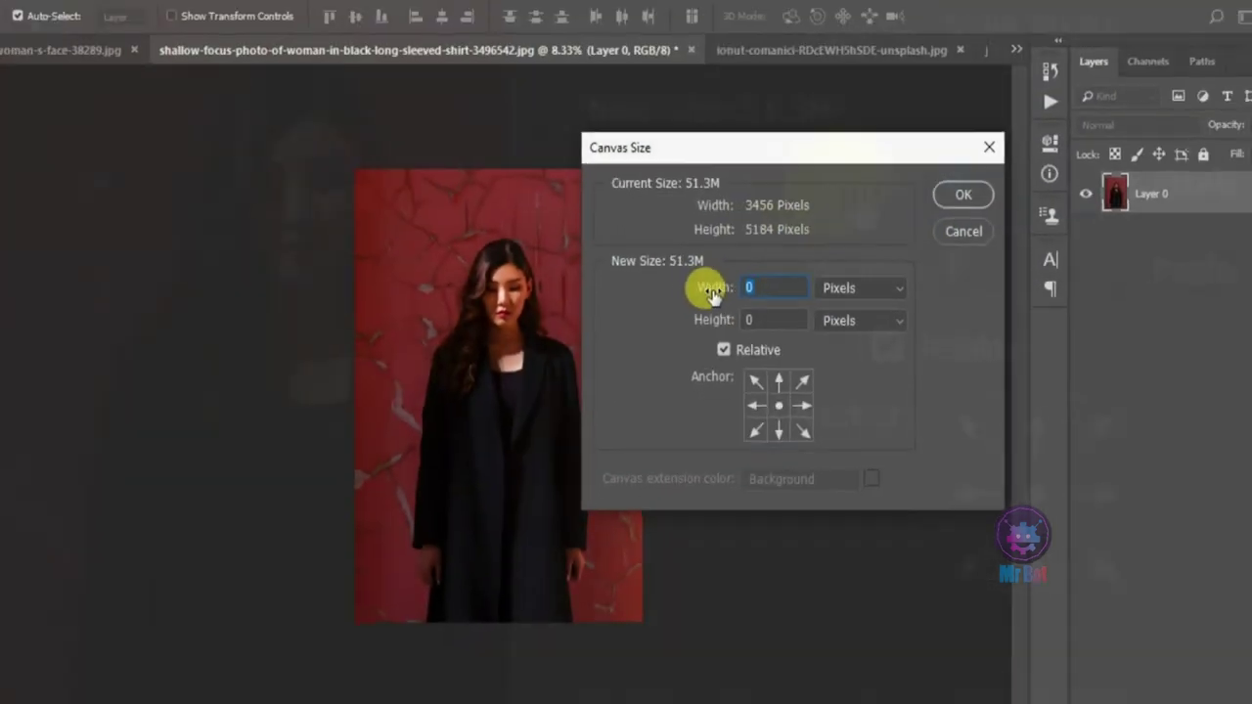
{"action": "left_click", "coordinate": [742, 295]}
{"action": "type", "text": "1"}
{"action": "double_click", "coordinate": [748, 292]}
{"action": "type", "text": "100"}
{"action": "left_click", "coordinate": [749, 311]}
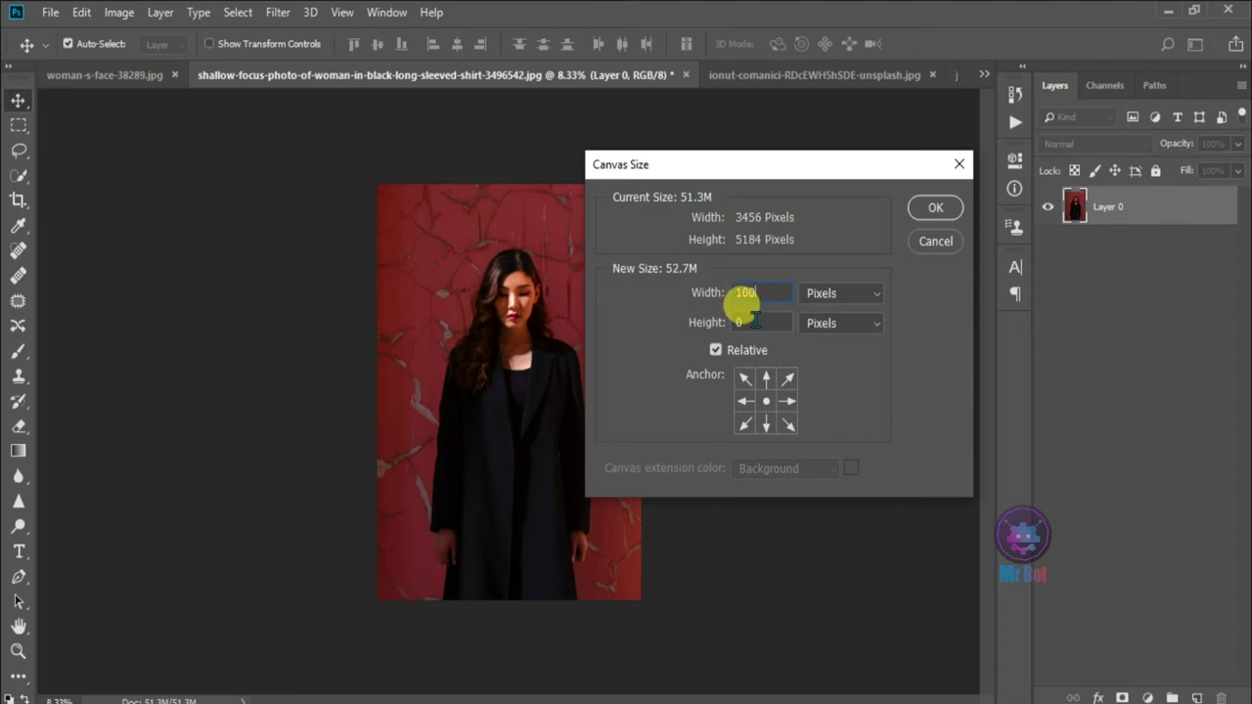
{"action": "left_click_drag", "start_coordinate": [750, 320], "coordinate": [671, 316]}
{"action": "type", "text": "100"}
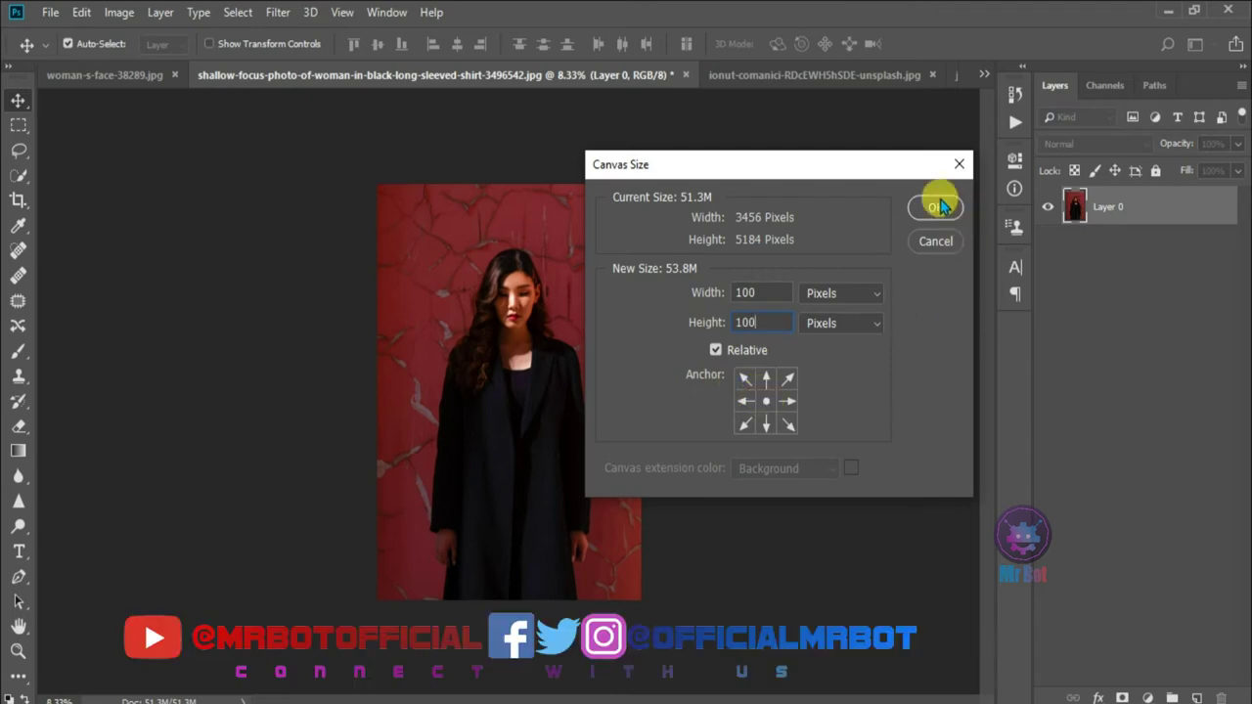
{"action": "left_click", "coordinate": [934, 208]}
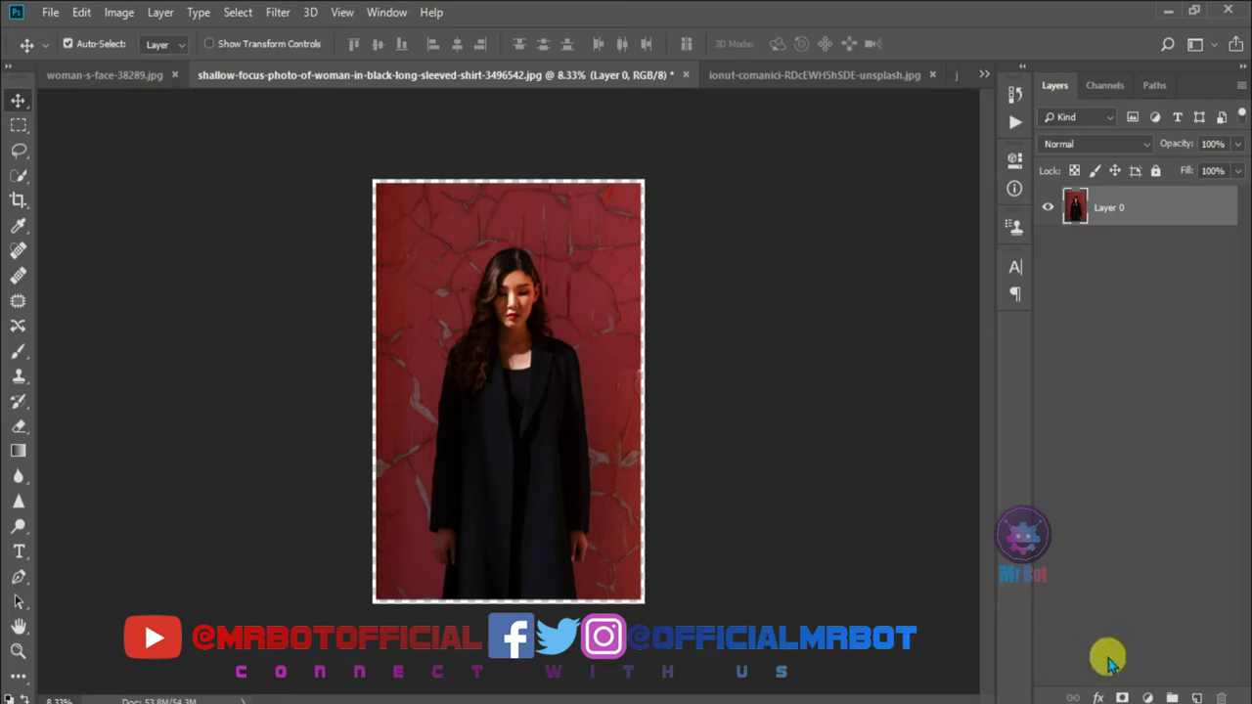
{"action": "left_click", "coordinate": [1148, 697]}
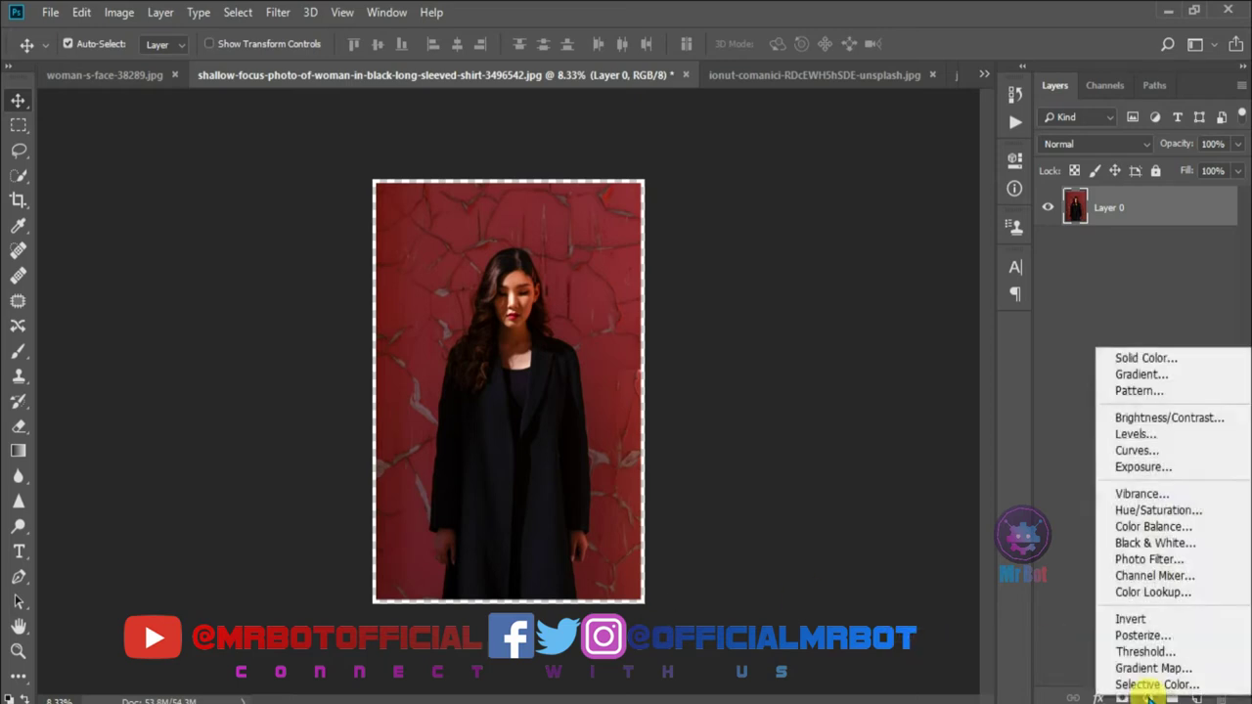
Step: Add a yellow-green Solid Color fill layer below Layer 0, then close the framed photo
{"action": "left_click", "coordinate": [1144, 359]}
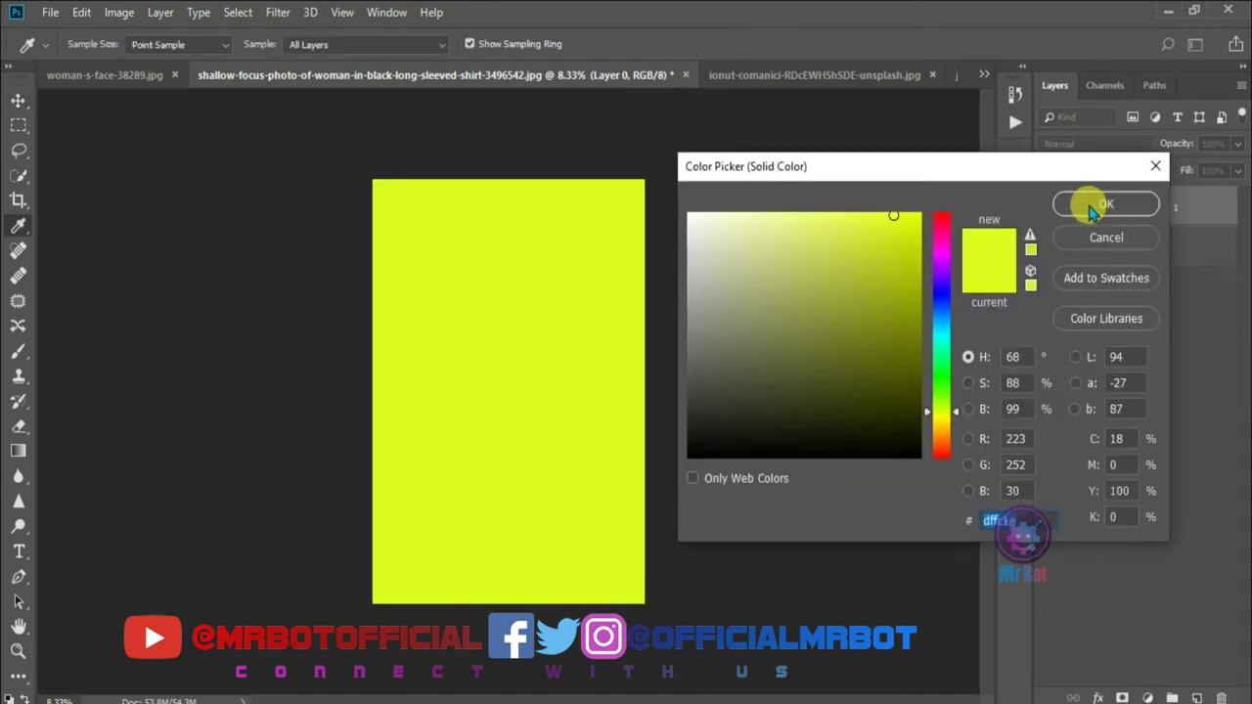
{"action": "left_click", "coordinate": [1093, 207]}
{"action": "left_click_drag", "start_coordinate": [1076, 207], "coordinate": [1071, 280]}
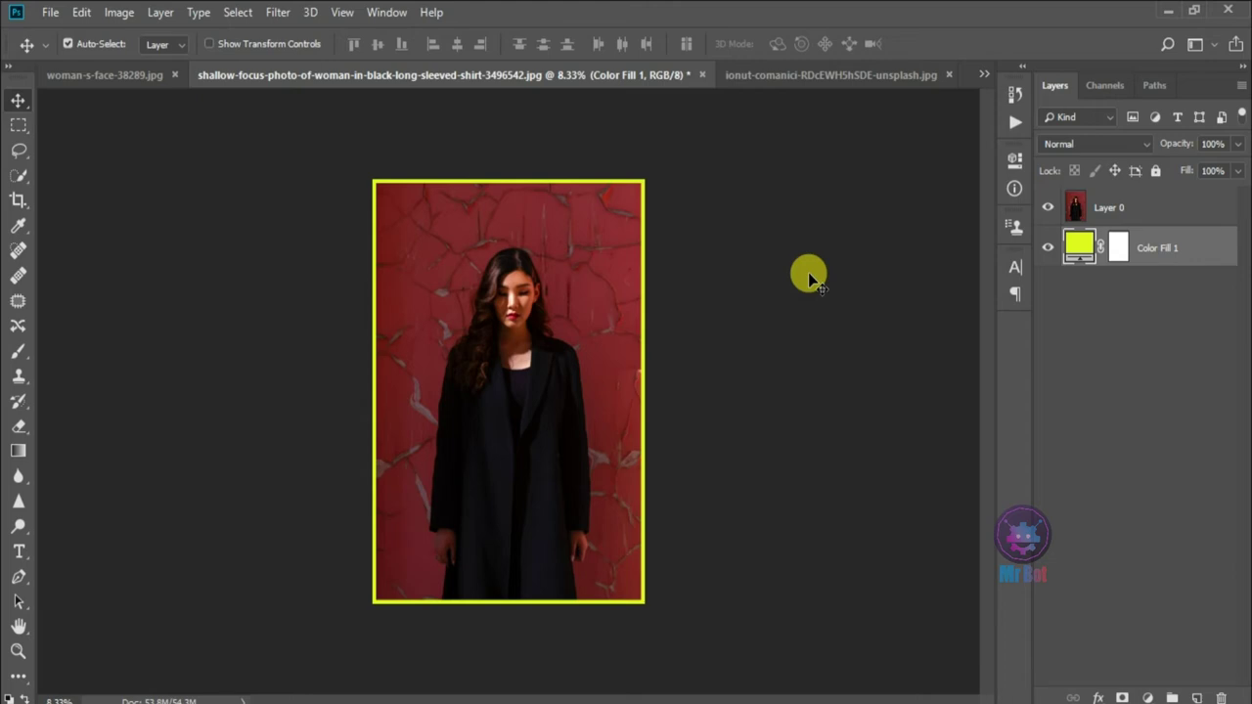
{"action": "left_click", "coordinate": [700, 75]}
Step: Answer No at the save prompt to discard the red-wall photo's changes
{"action": "left_click", "coordinate": [616, 288]}
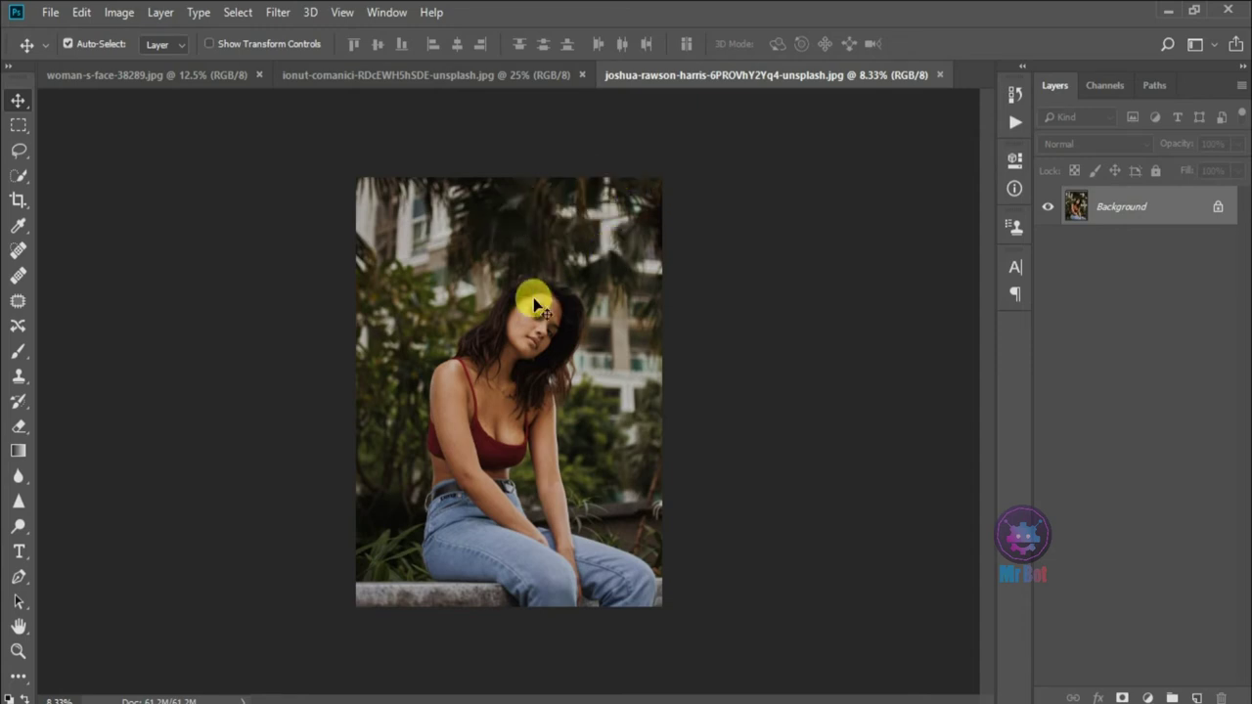
Step: Open the Camera Raw Filter on the seated-woman photo and show its Effects settings
{"action": "left_click", "coordinate": [278, 13]}
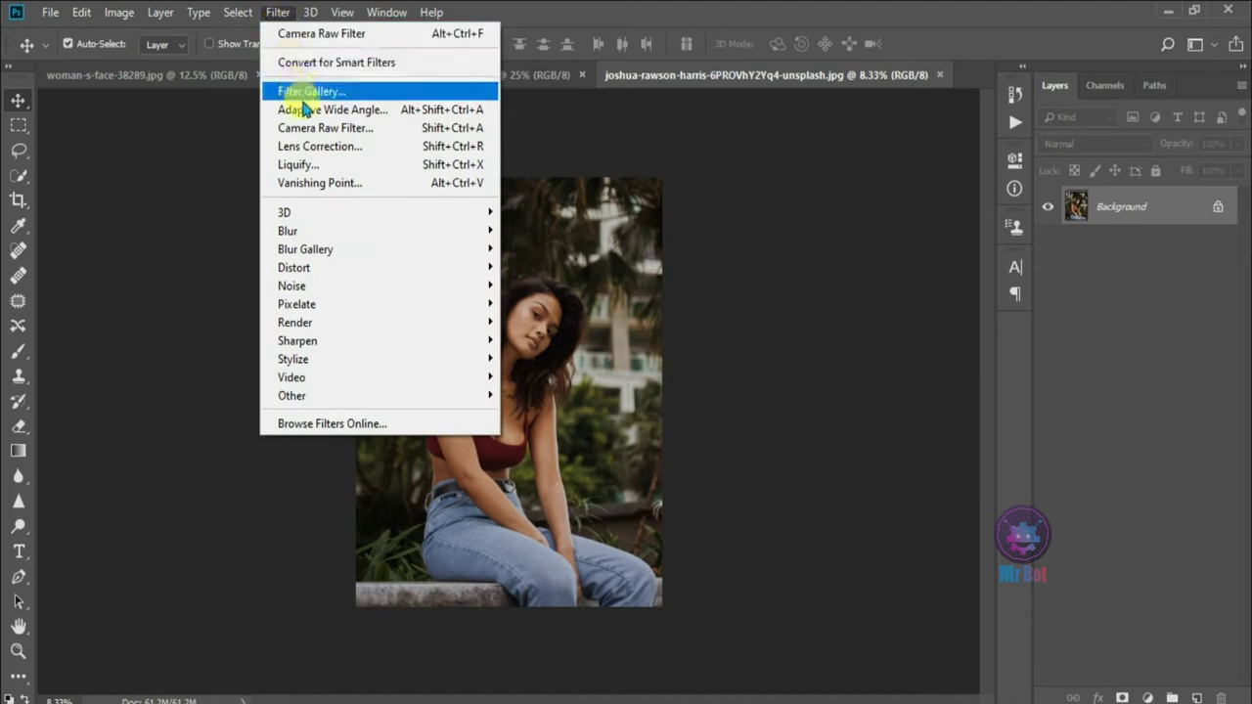
{"action": "left_click", "coordinate": [409, 128]}
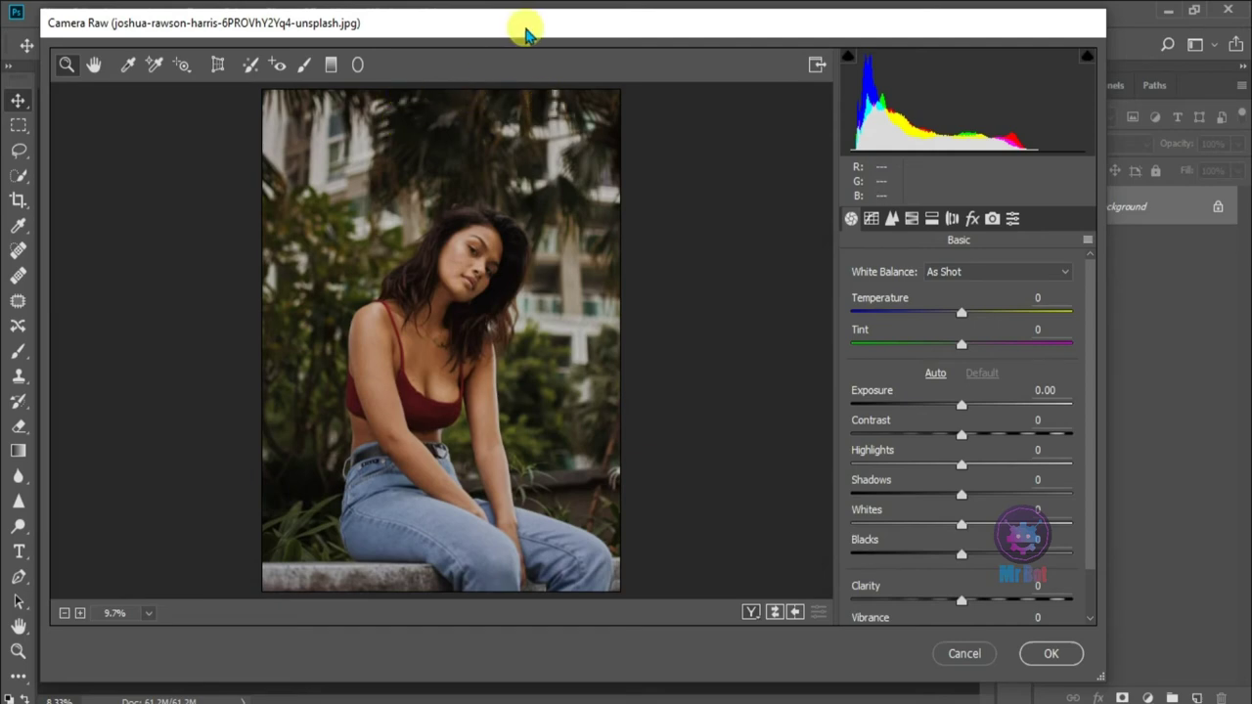
{"action": "left_click_drag", "start_coordinate": [528, 33], "coordinate": [530, 42]}
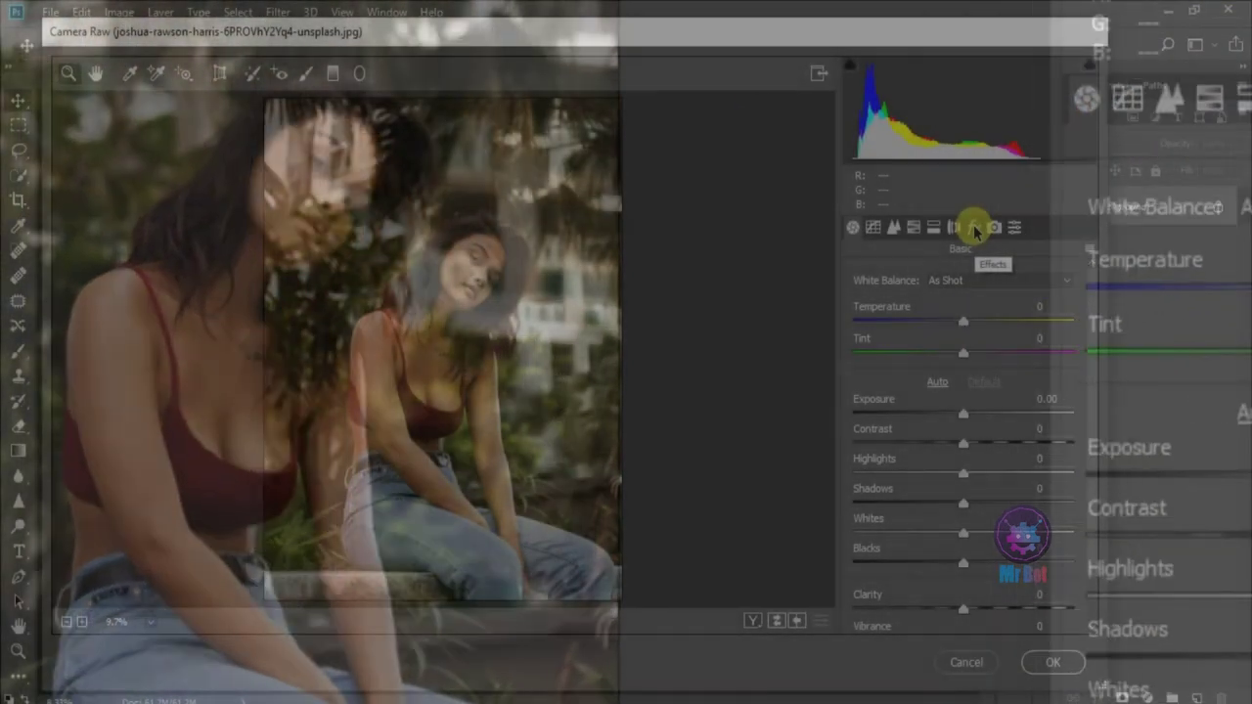
{"action": "left_click", "coordinate": [974, 228]}
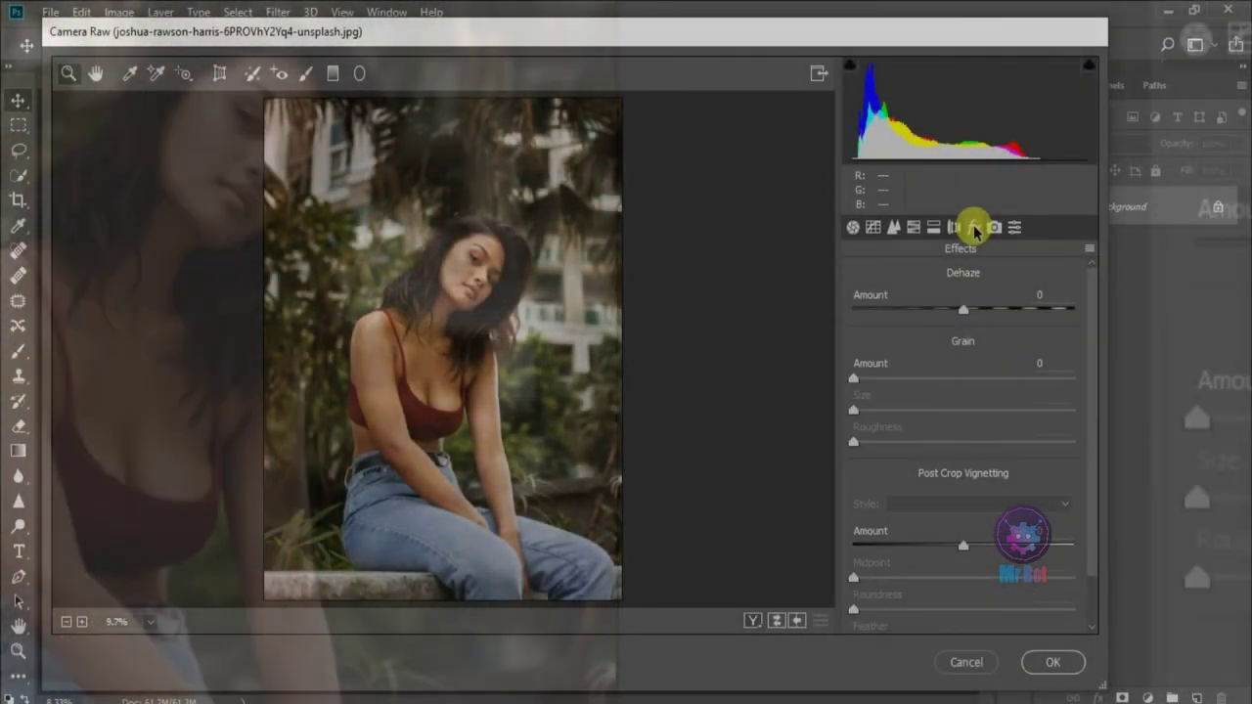
Step: Set Post Crop Vignetting Amount +100, Midpoint 0, minimum Roundness, Feather about 8, and apply
{"action": "left_click_drag", "start_coordinate": [1090, 406], "coordinate": [1081, 503]}
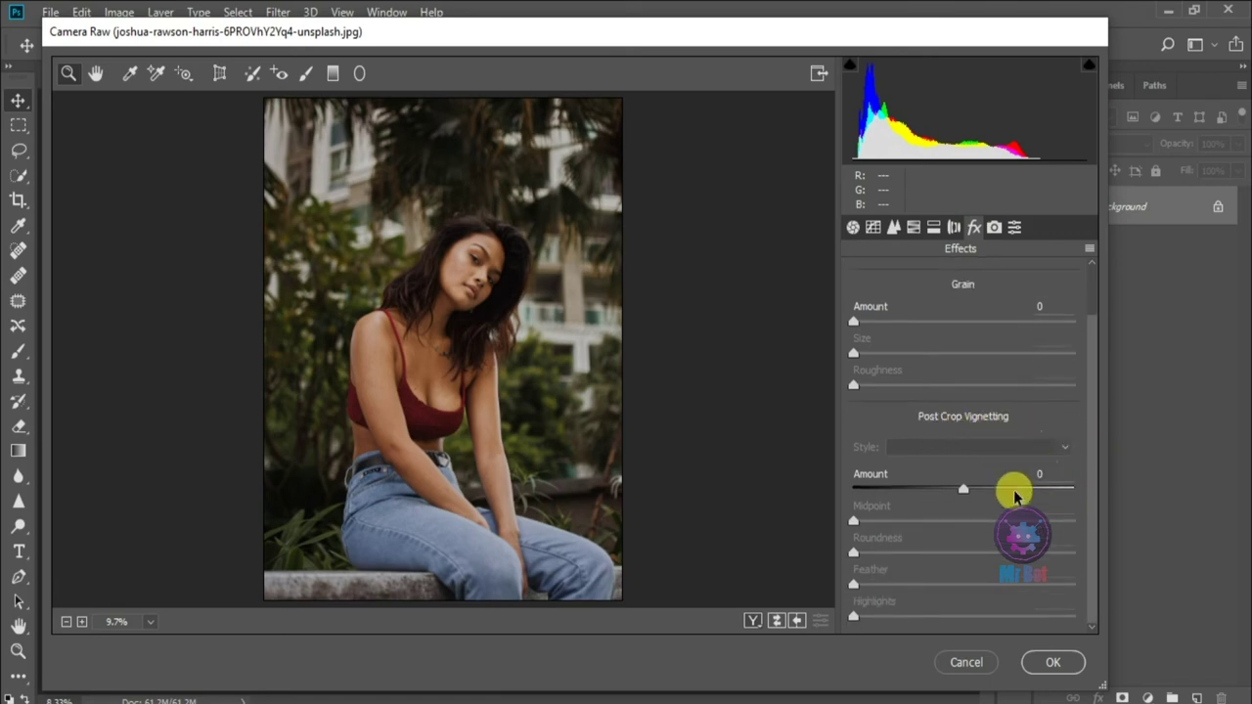
{"action": "left_click_drag", "start_coordinate": [960, 488], "coordinate": [1082, 492]}
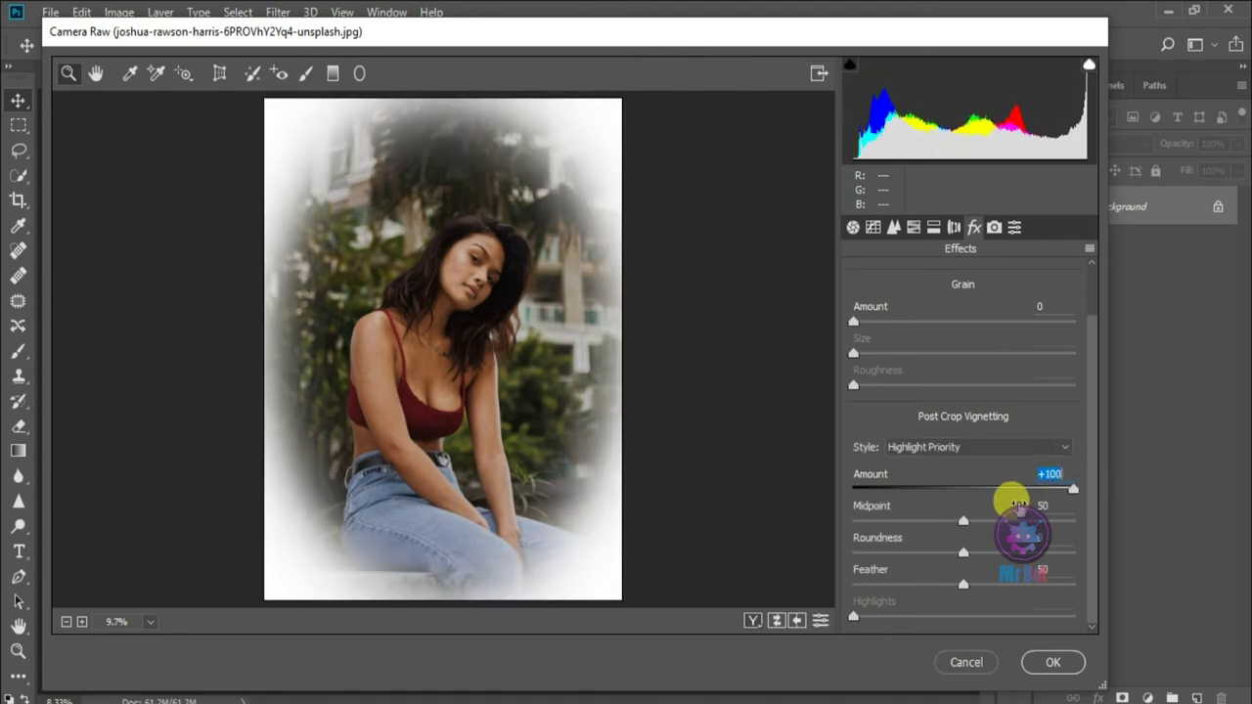
{"action": "left_click_drag", "start_coordinate": [962, 525], "coordinate": [846, 528]}
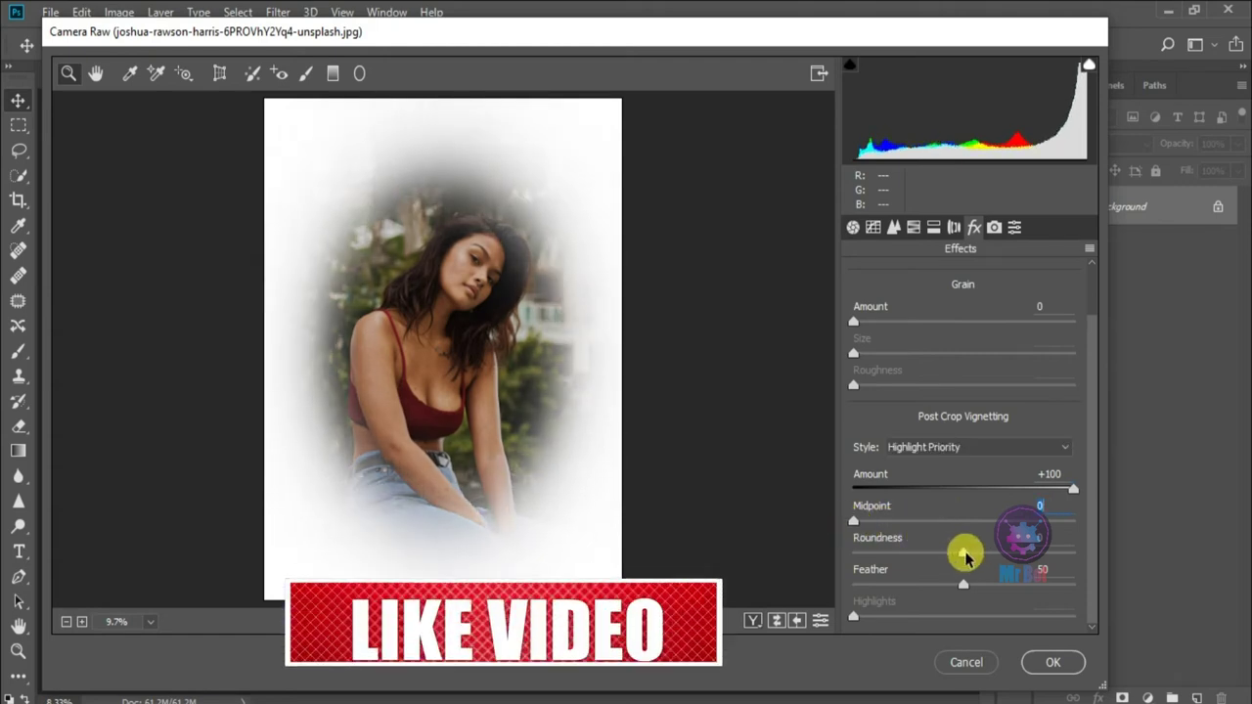
{"action": "left_click_drag", "start_coordinate": [939, 558], "coordinate": [859, 555]}
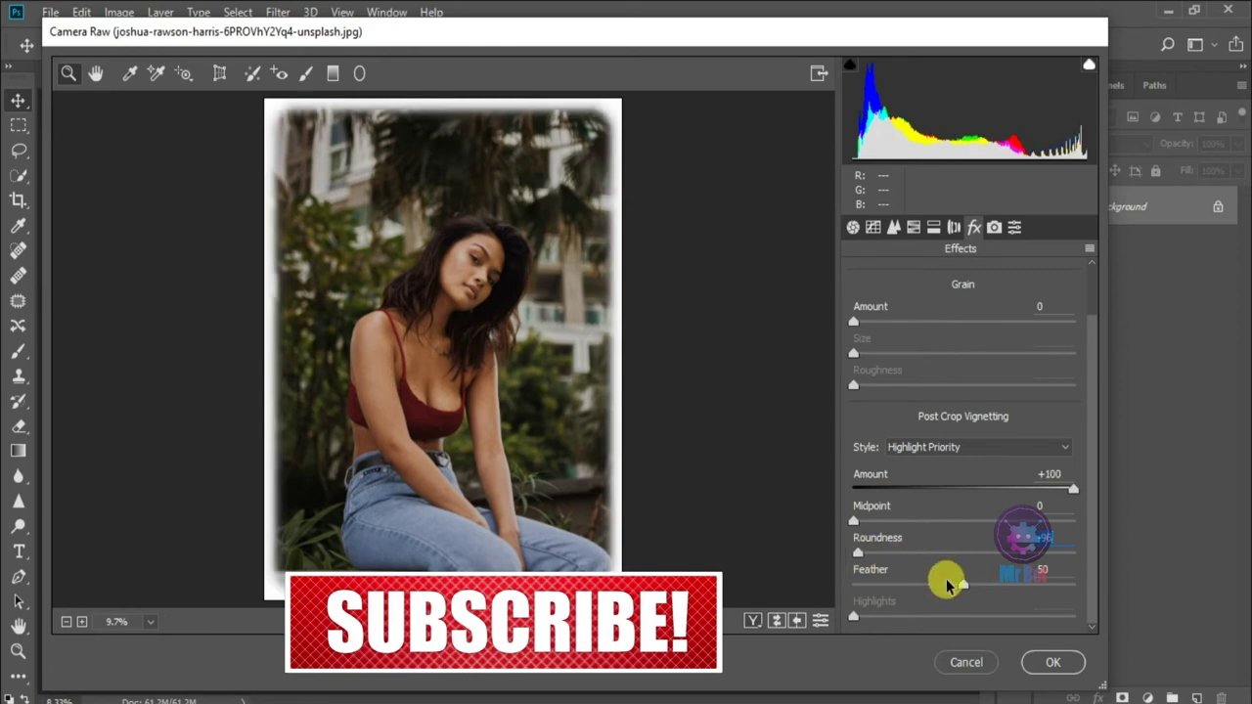
{"action": "left_click_drag", "start_coordinate": [962, 584], "coordinate": [853, 587]}
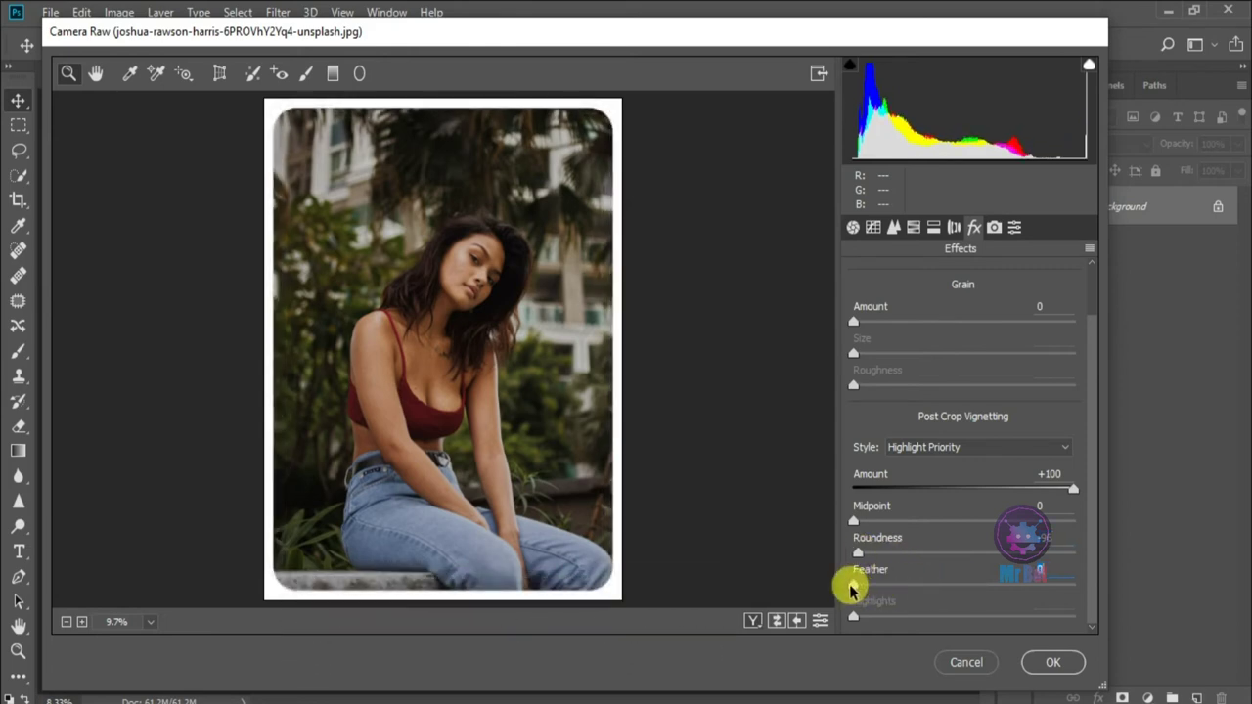
{"action": "left_click_drag", "start_coordinate": [852, 587], "coordinate": [870, 587]}
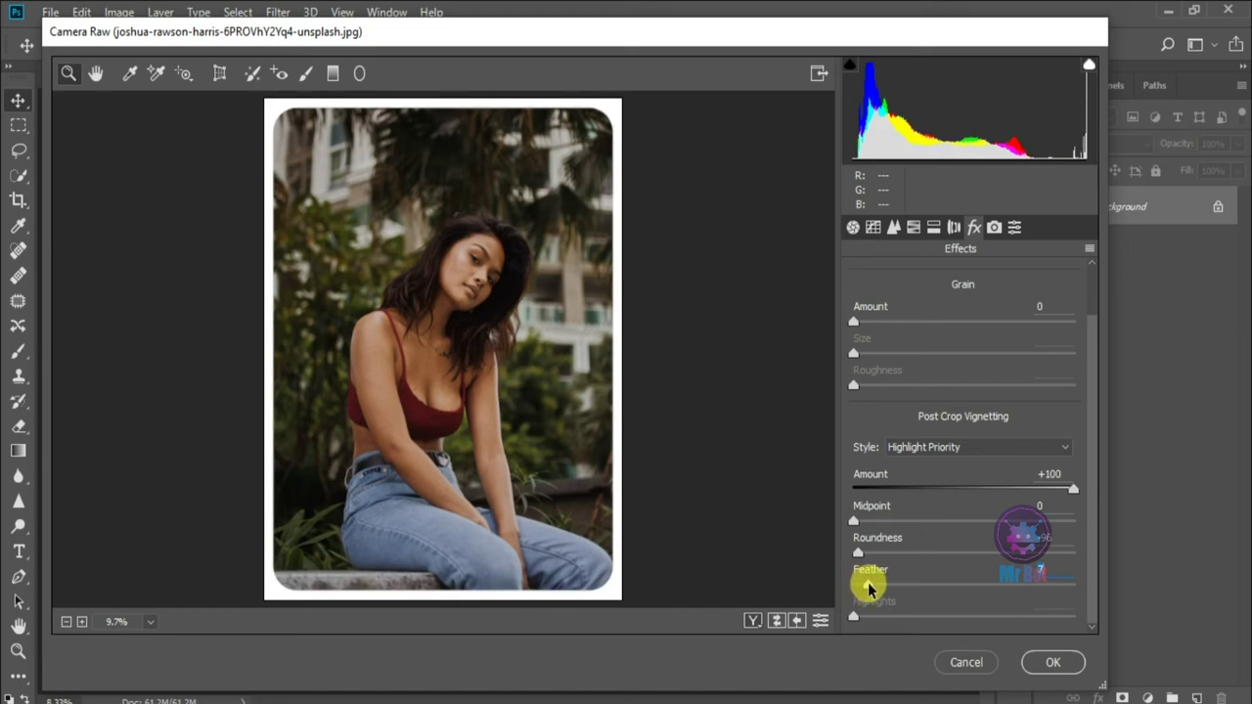
{"action": "left_click", "coordinate": [1048, 665]}
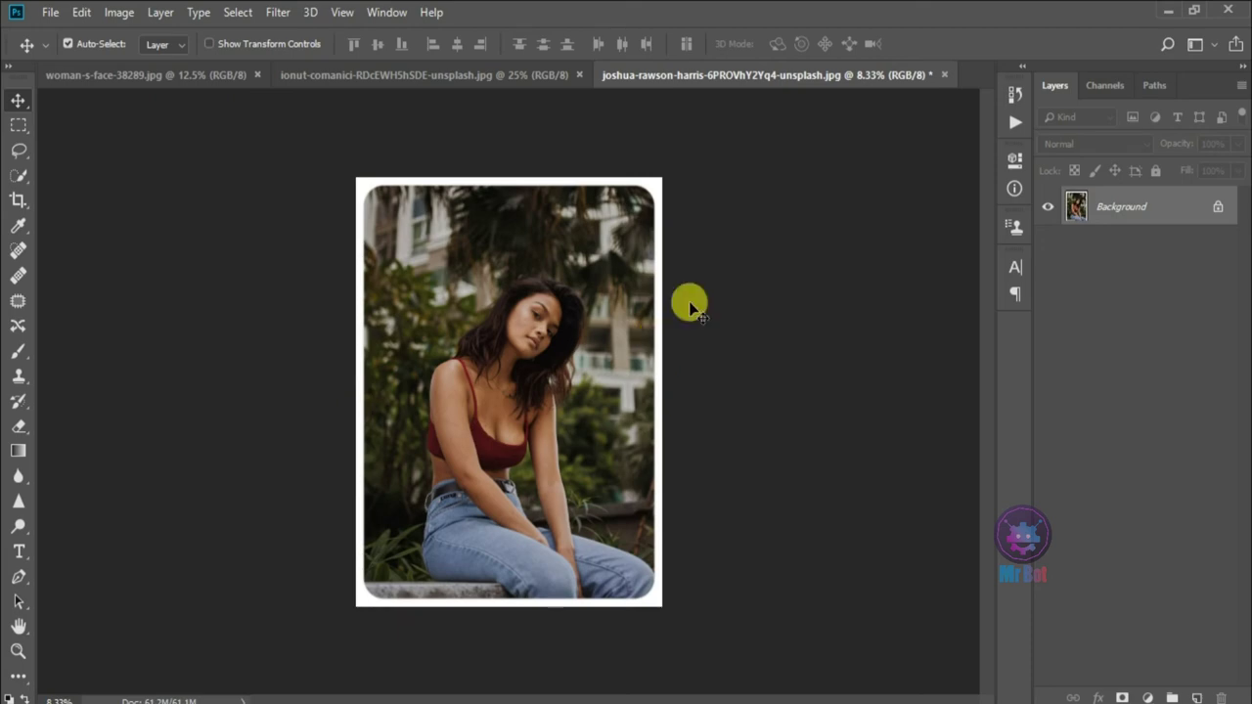
Step: Close the vignetted photo and convert the straw-hat portrait's Background into Layer 0
{"action": "left_click", "coordinate": [944, 75]}
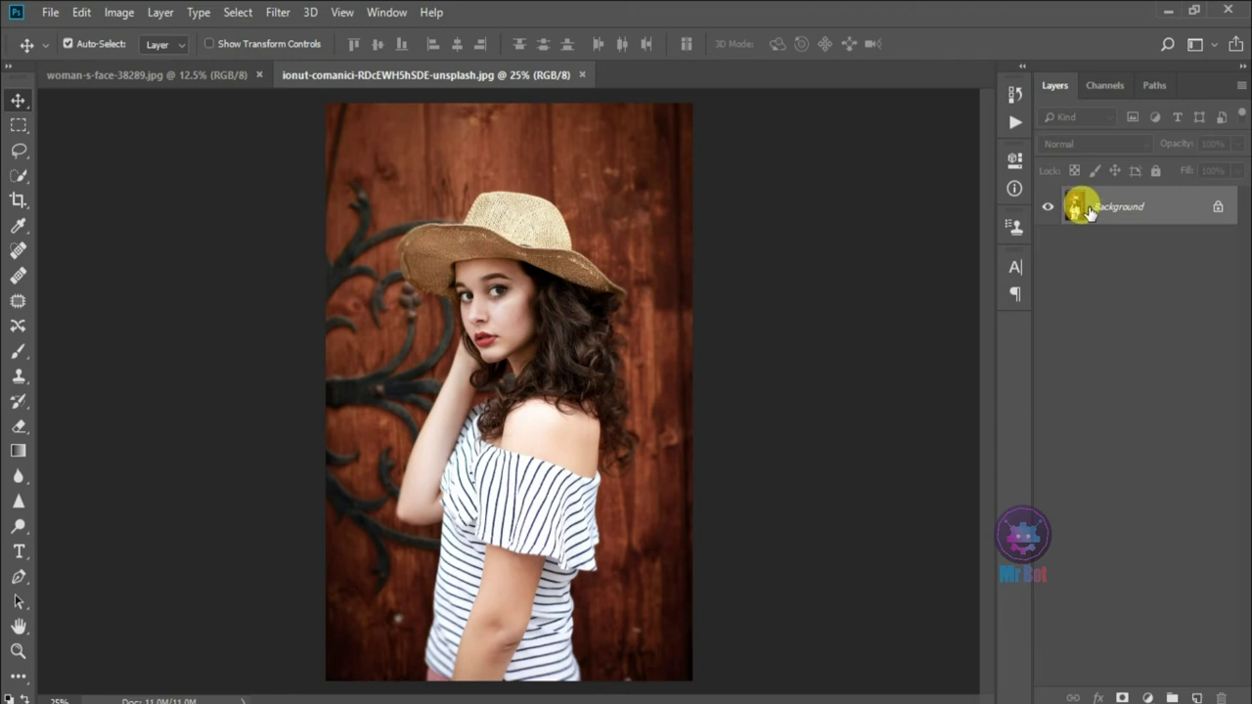
{"action": "double_click", "coordinate": [1147, 209]}
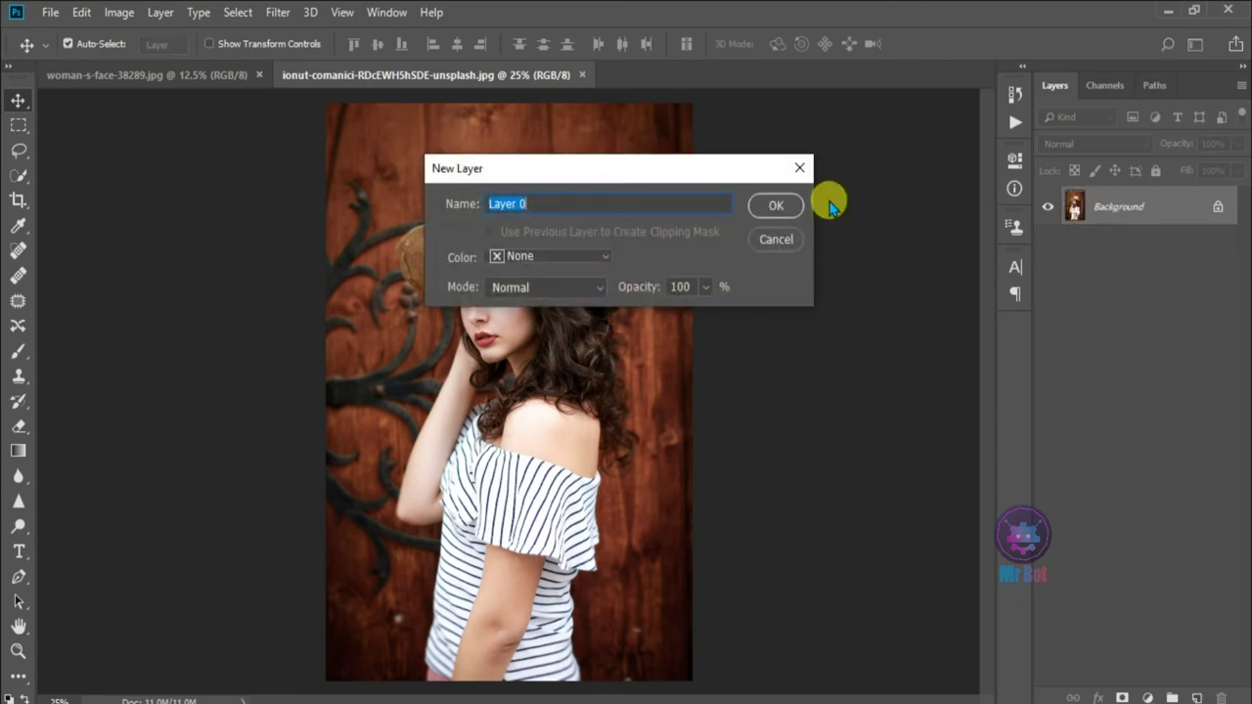
{"action": "left_click", "coordinate": [773, 201]}
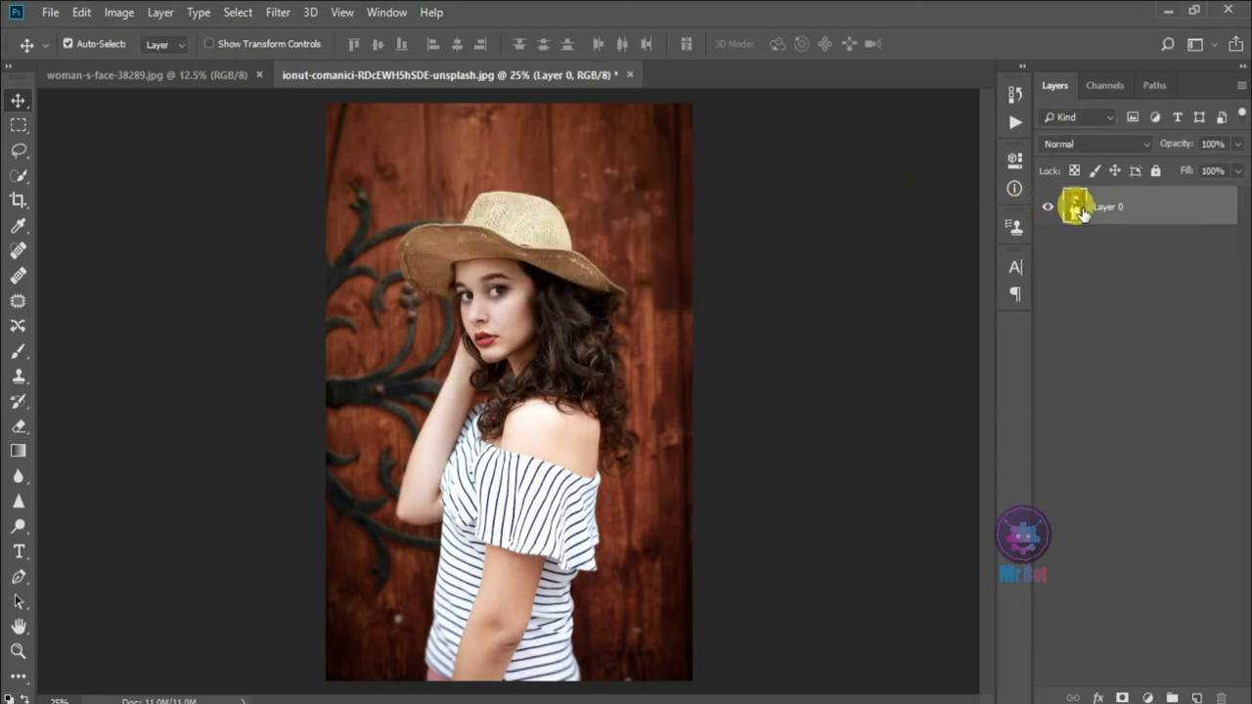
Step: Add a Stroke effect to Layer 0 and set its colour to bright cyan
{"action": "right_click", "coordinate": [1082, 213]}
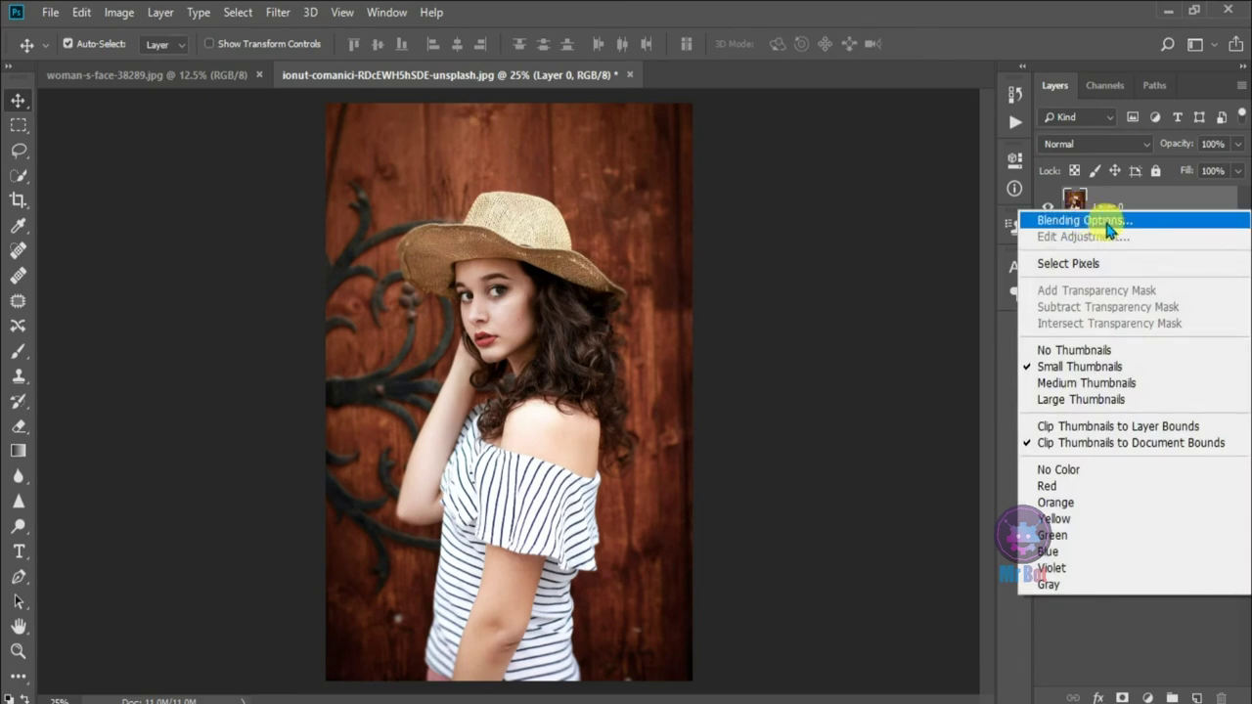
{"action": "key", "text": "Escape"}
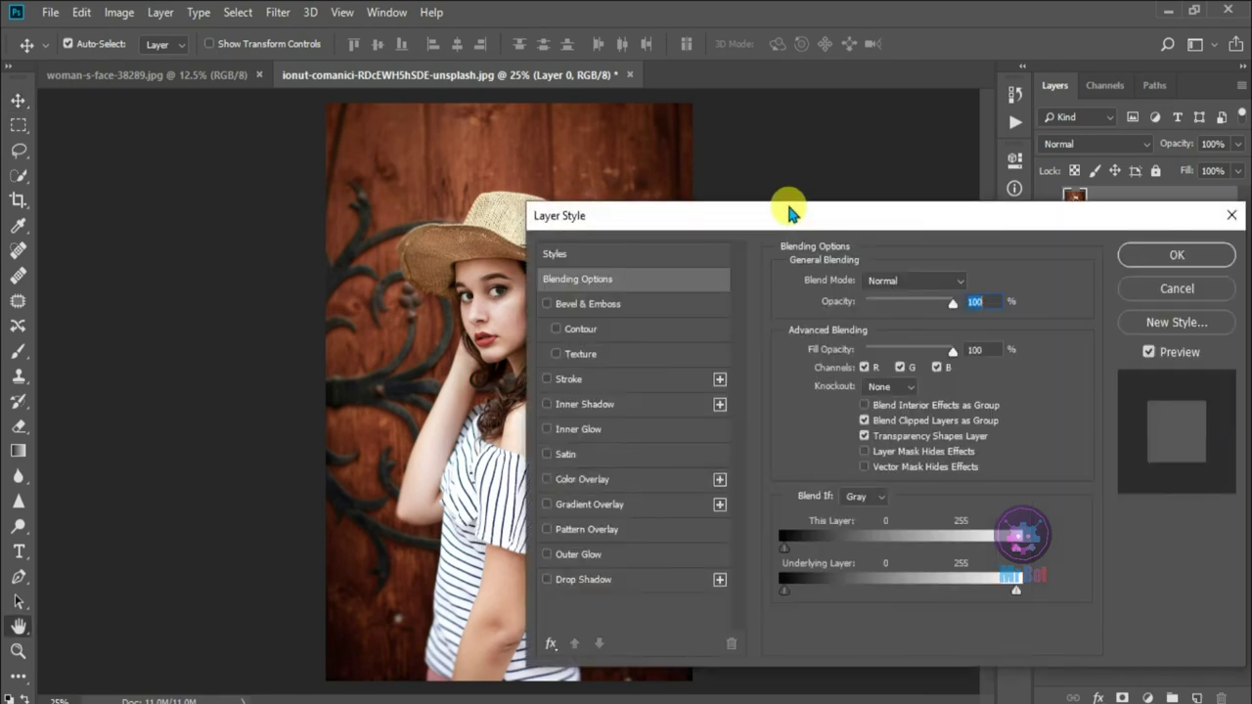
{"action": "left_click_drag", "start_coordinate": [792, 215], "coordinate": [687, 185]}
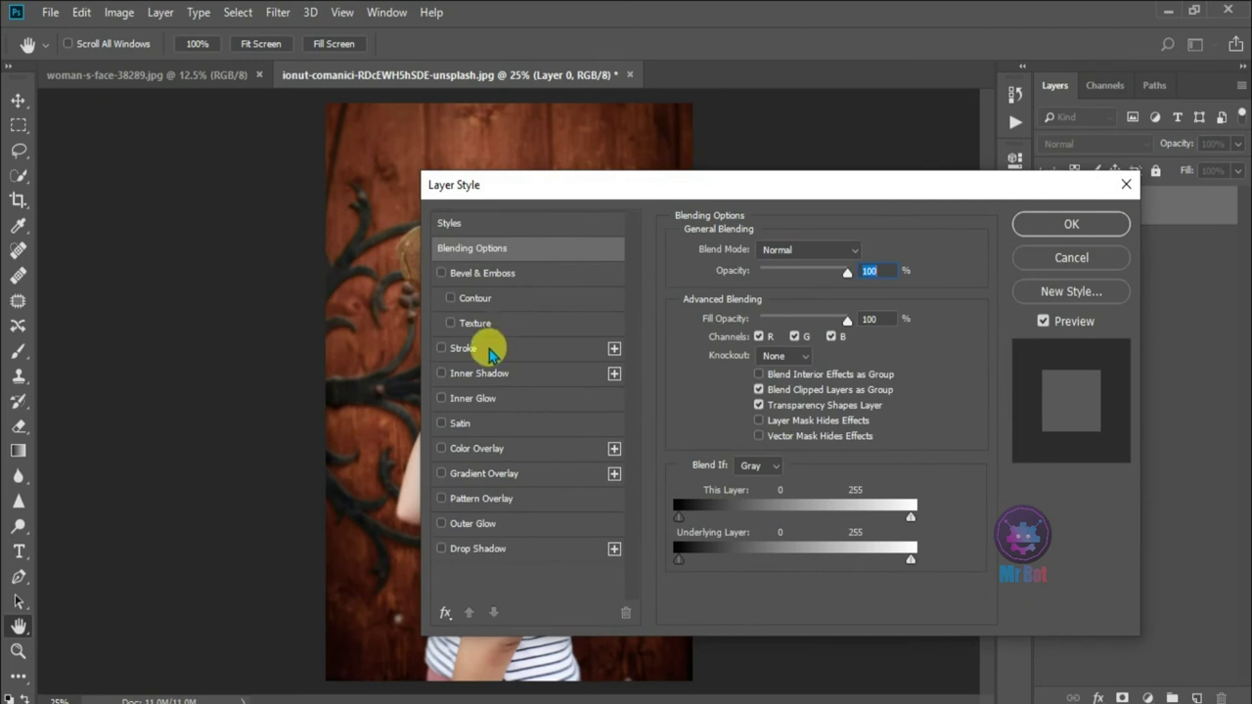
{"action": "left_click", "coordinate": [487, 350]}
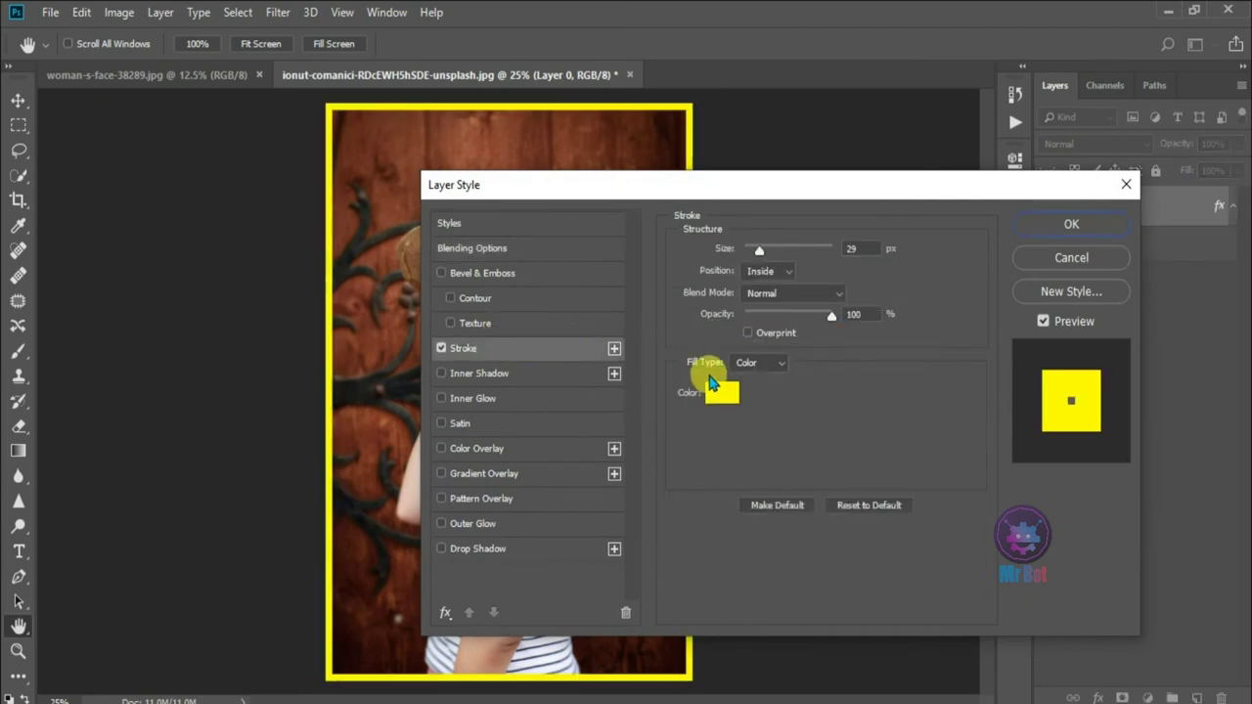
{"action": "left_click", "coordinate": [720, 405]}
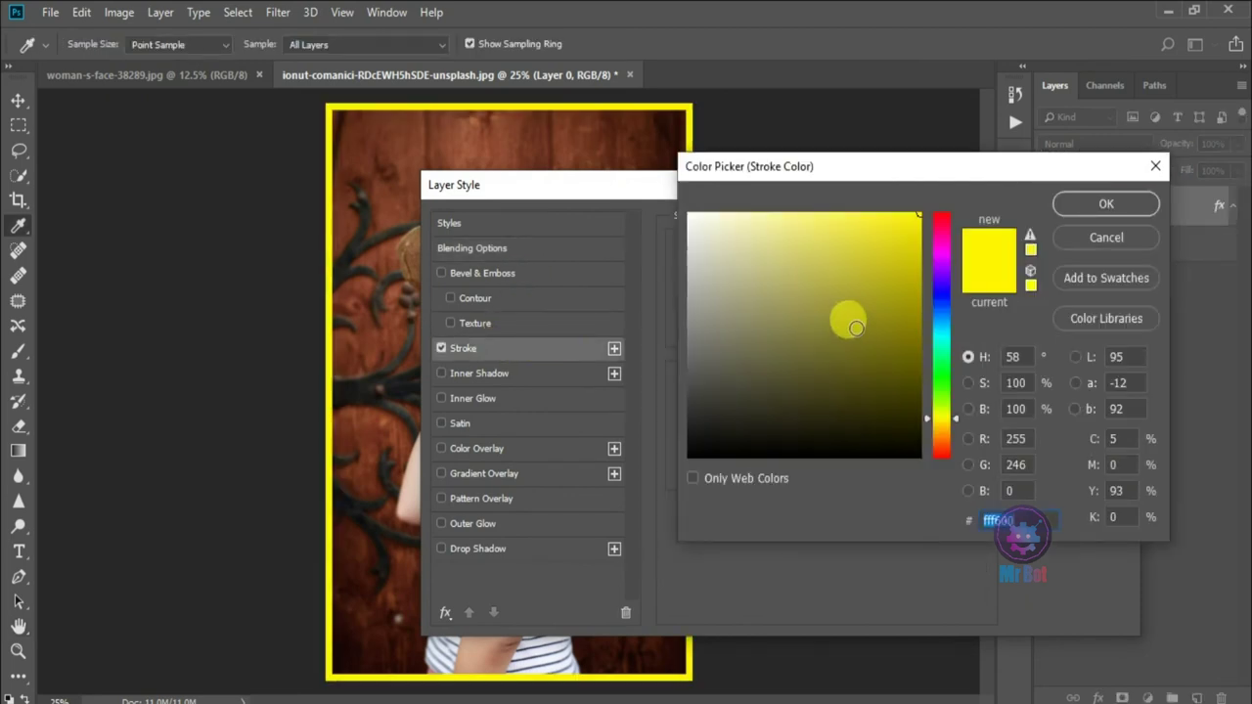
{"action": "left_click", "coordinate": [856, 327]}
{"action": "left_click", "coordinate": [940, 332]}
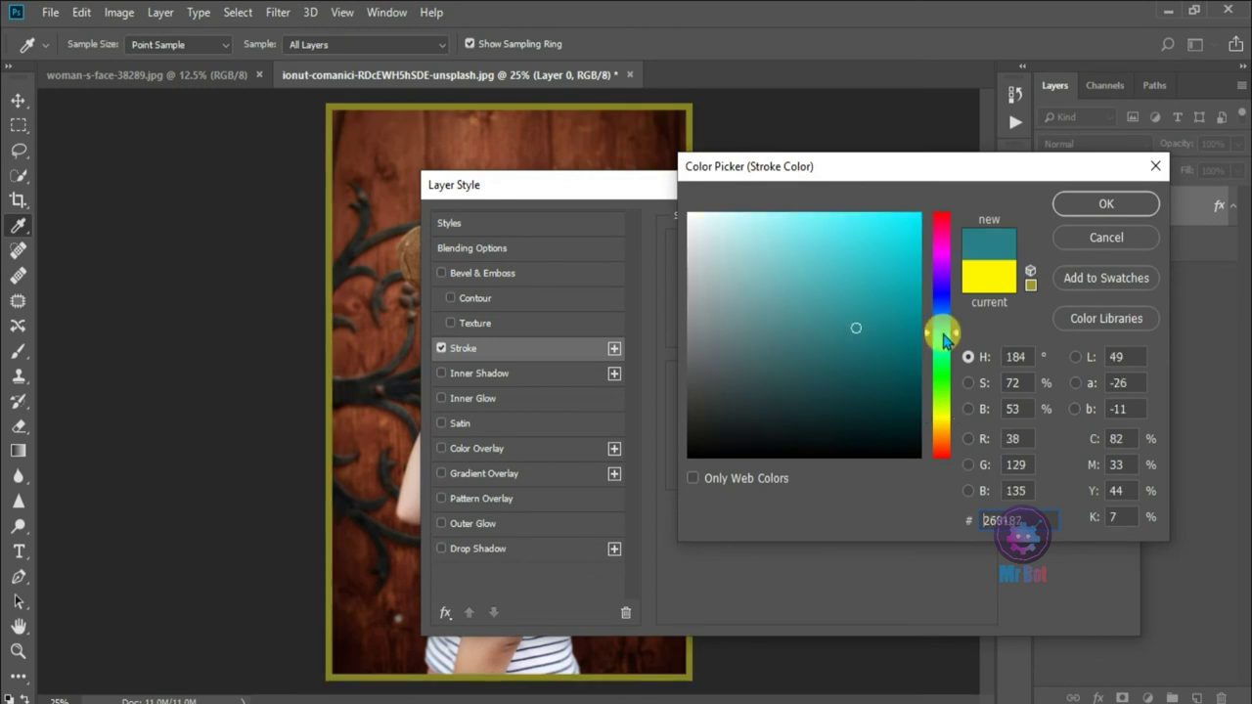
{"action": "left_click", "coordinate": [893, 224]}
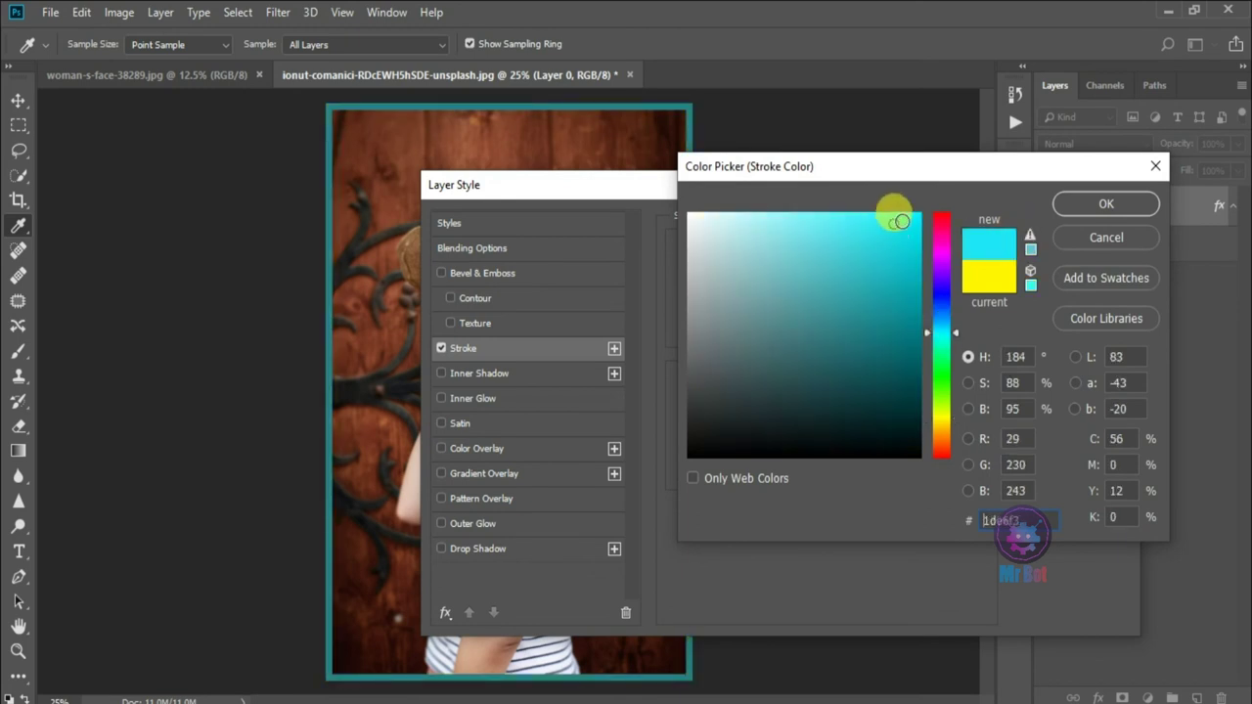
{"action": "left_click", "coordinate": [1076, 206]}
Step: Set the cyan stroke's position to Inside and apply the layer style
{"action": "left_click_drag", "start_coordinate": [838, 187], "coordinate": [1135, 122]}
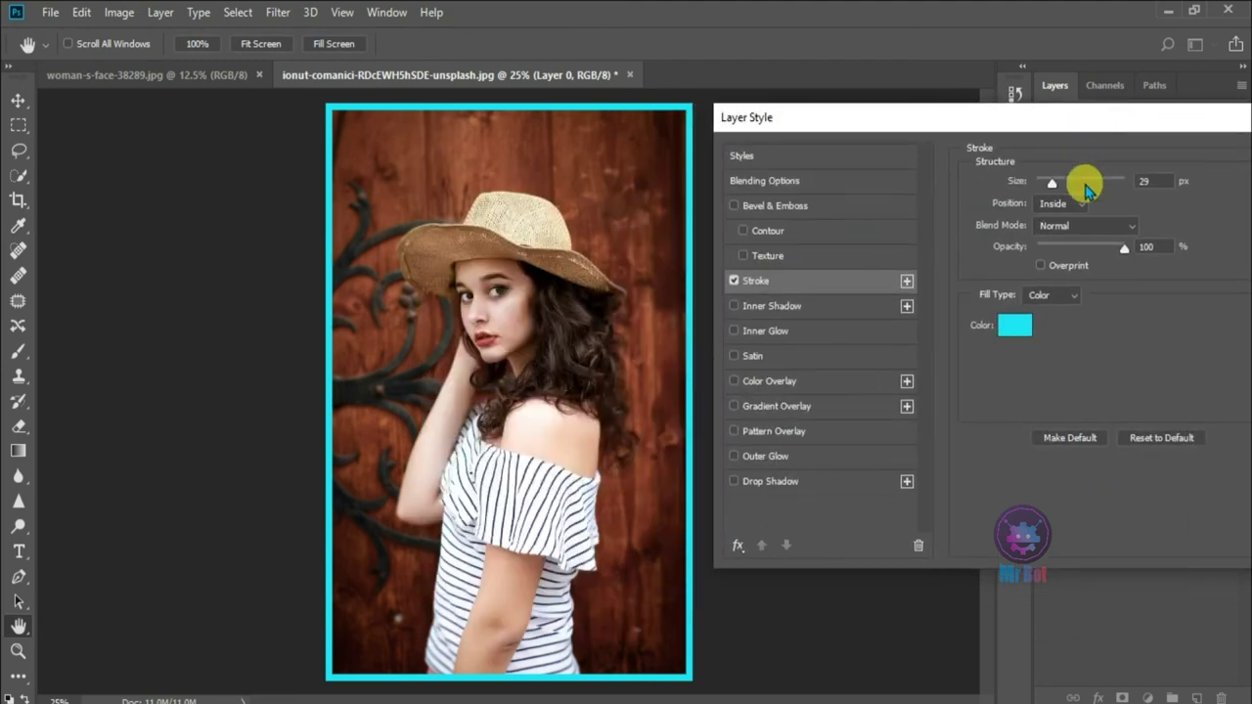
{"action": "left_click", "coordinate": [1076, 203]}
{"action": "left_click", "coordinate": [1074, 222]}
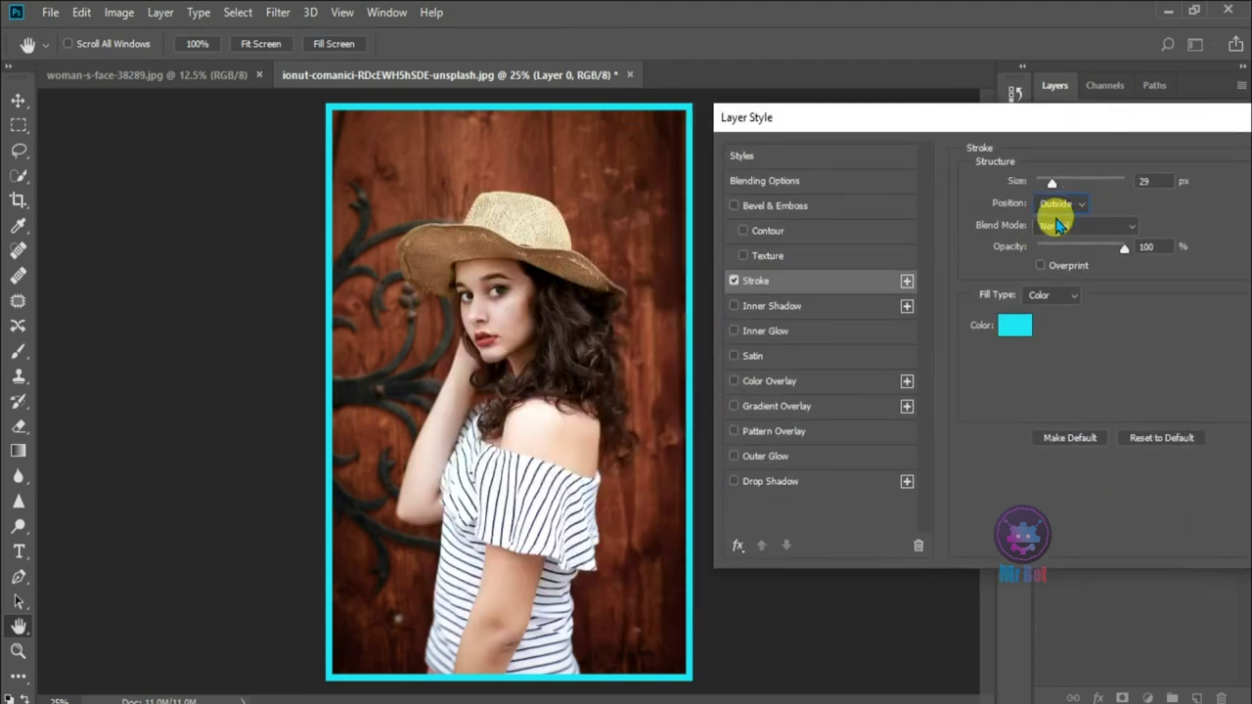
{"action": "left_click", "coordinate": [1079, 205]}
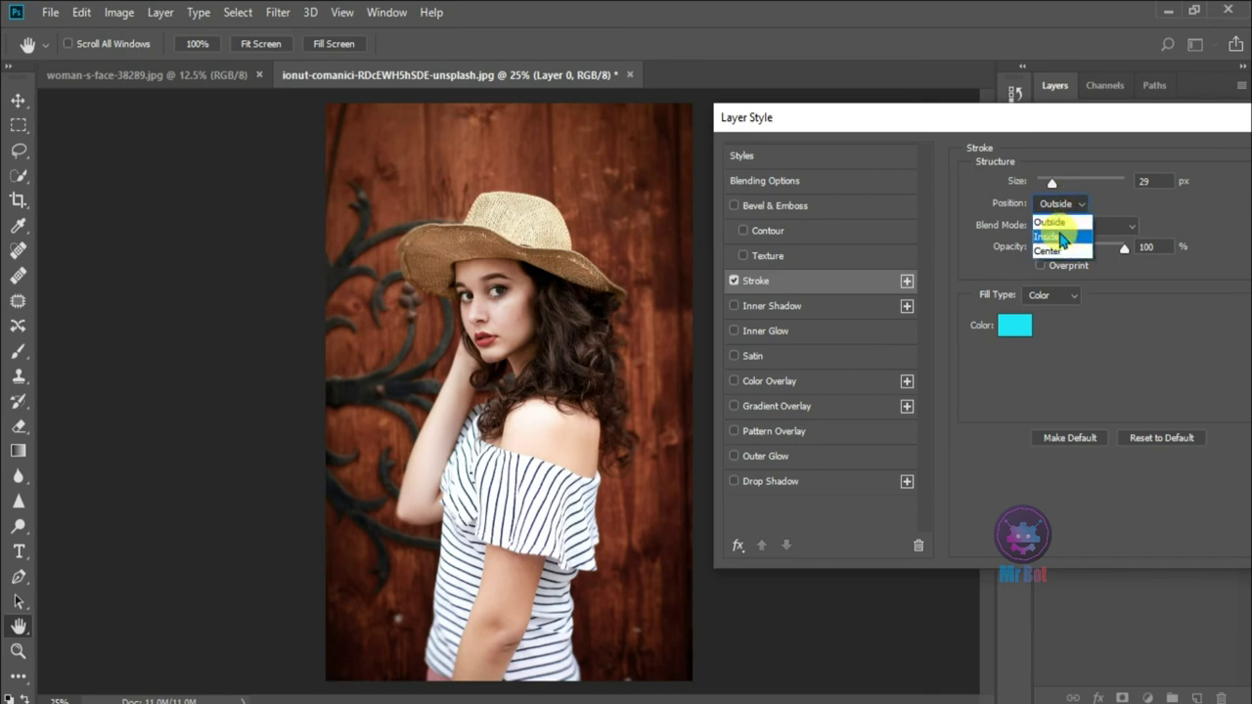
{"action": "left_click", "coordinate": [1057, 237]}
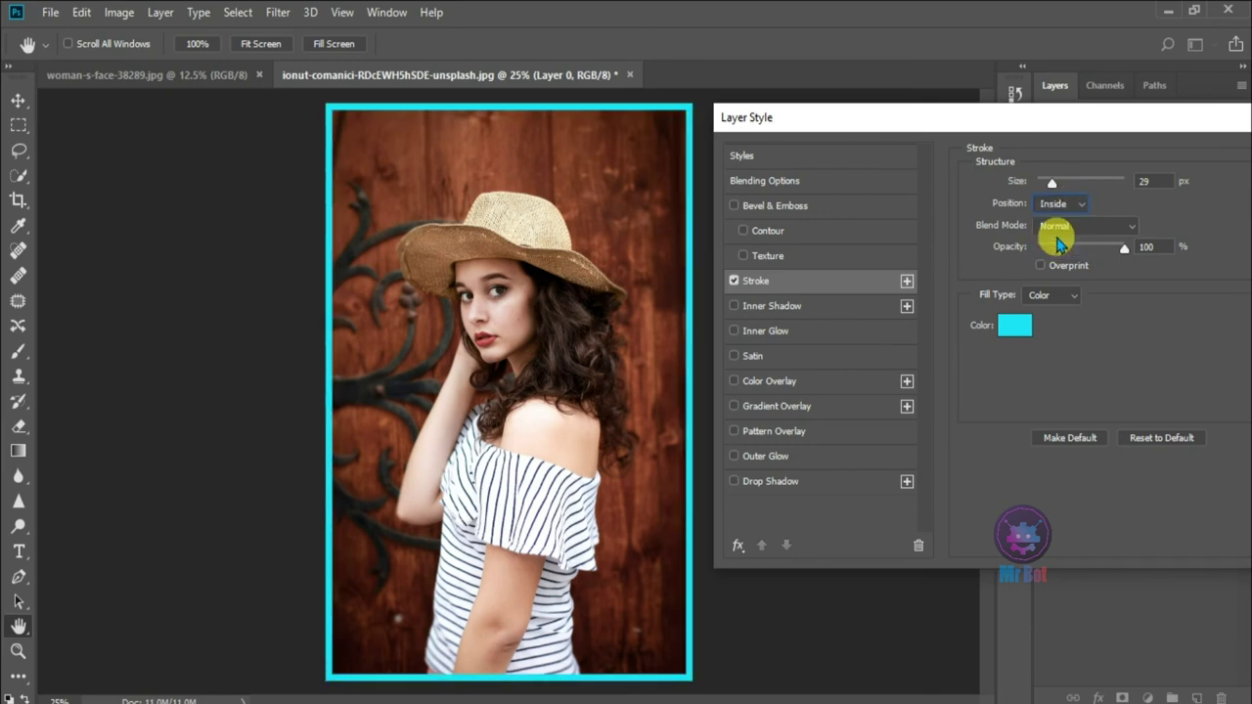
{"action": "mouse_move", "coordinate": [1051, 183]}
{"action": "left_mouse_down"}
{"action": "mouse_move", "coordinate": [1073, 185]}
{"action": "mouse_move", "coordinate": [1052, 186]}
{"action": "left_mouse_up"}
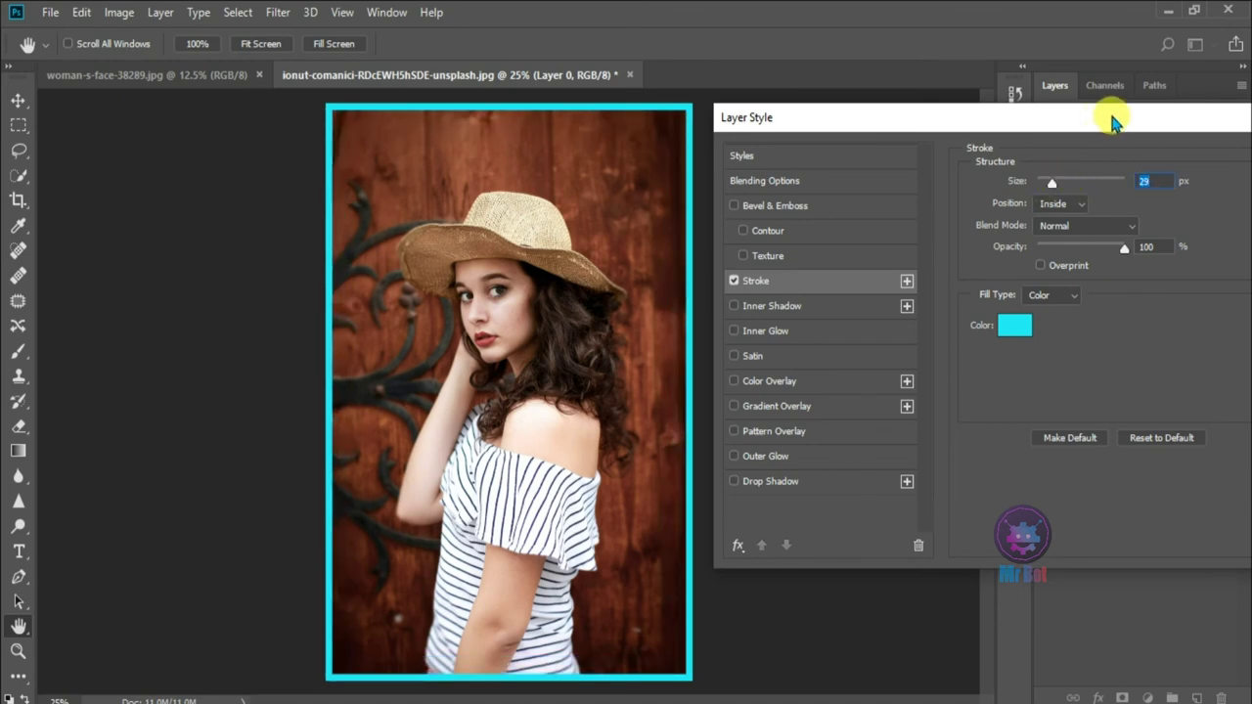
{"action": "left_click_drag", "start_coordinate": [1124, 118], "coordinate": [698, 214]}
{"action": "left_click", "coordinate": [924, 250]}
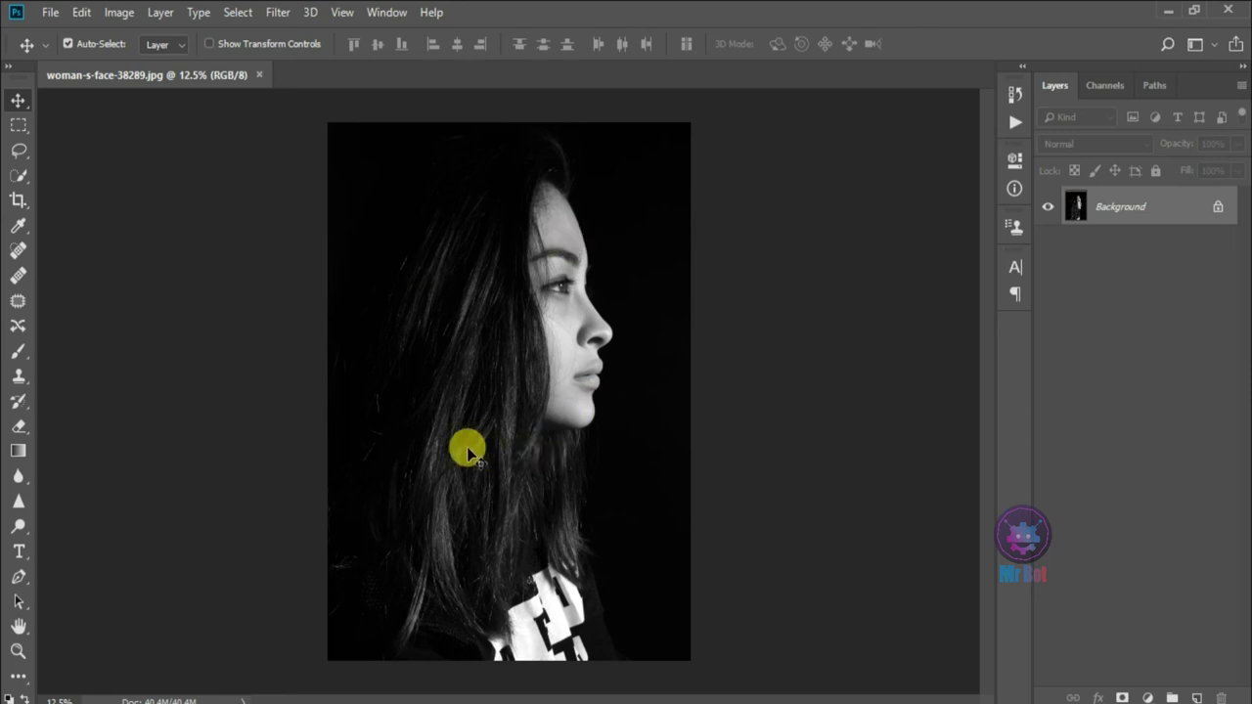
Step: Crop the profile portrait outward past its right, left, top and bottom edges and commit
{"action": "left_click", "coordinate": [18, 201]}
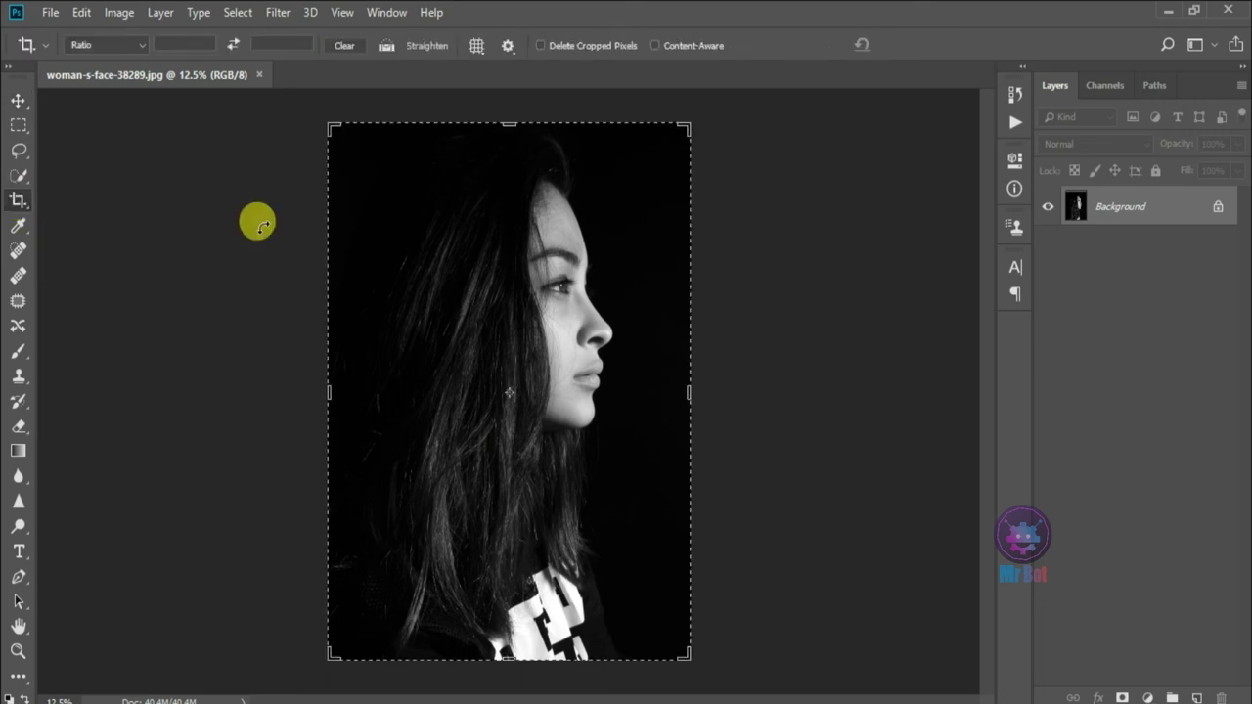
{"action": "left_click_drag", "start_coordinate": [691, 392], "coordinate": [699, 392]}
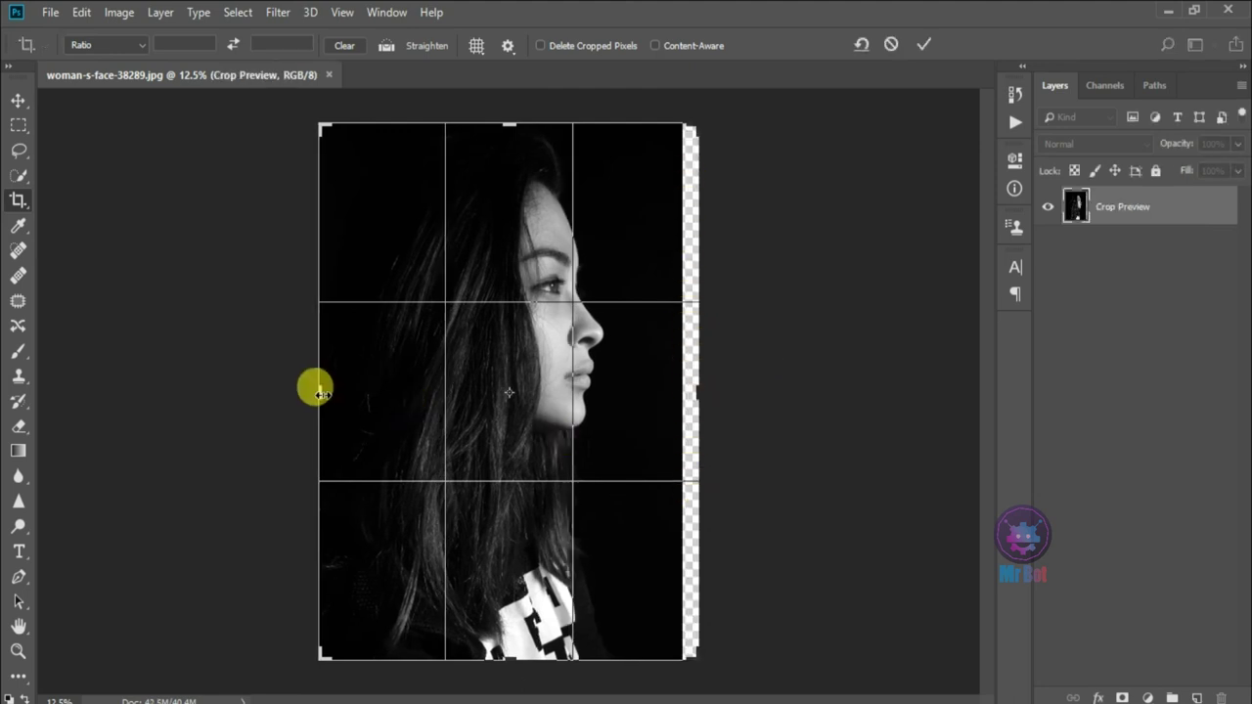
{"action": "left_click_drag", "start_coordinate": [317, 393], "coordinate": [303, 392]}
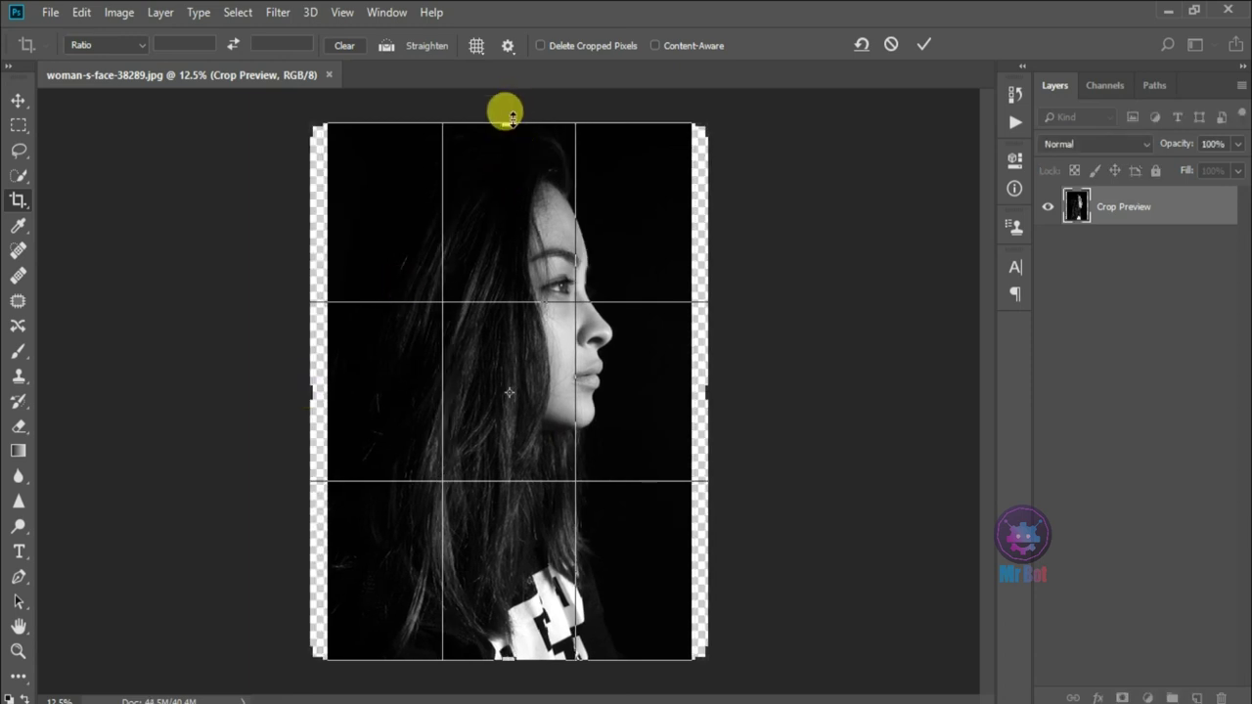
{"action": "left_click_drag", "start_coordinate": [511, 117], "coordinate": [511, 113]}
{"action": "left_click_drag", "start_coordinate": [511, 111], "coordinate": [503, 106]}
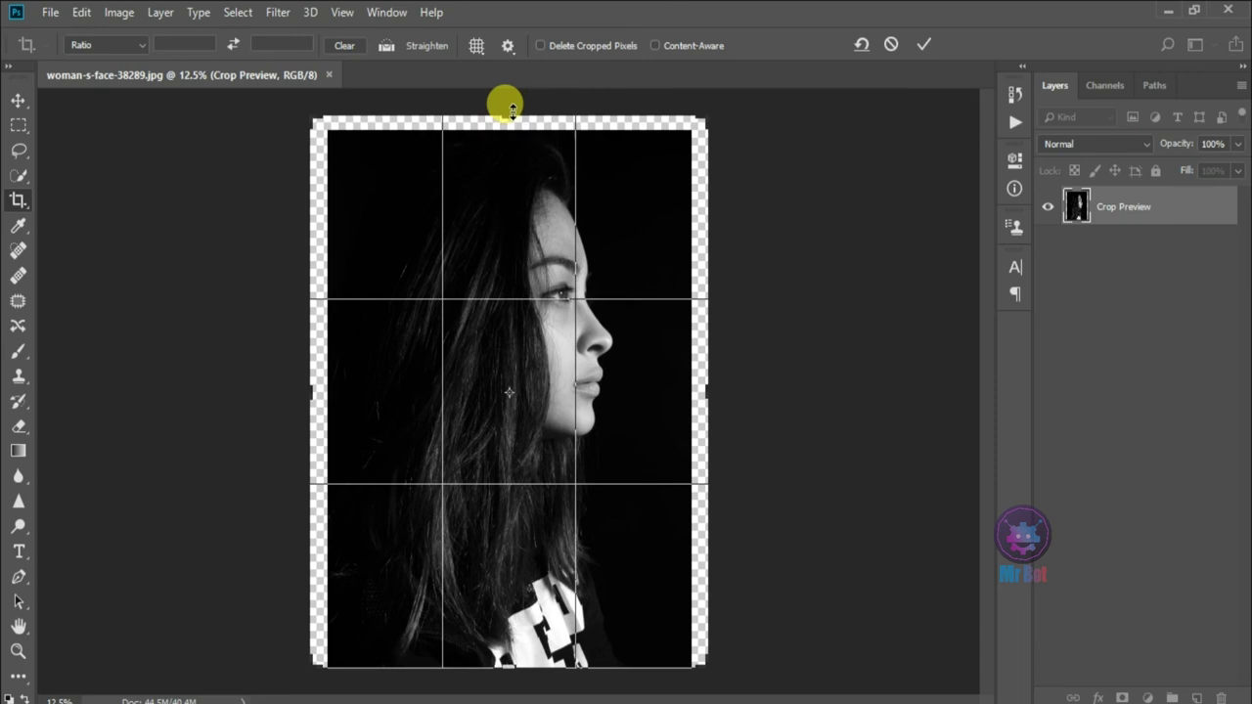
{"action": "left_click_drag", "start_coordinate": [509, 668], "coordinate": [509, 673]}
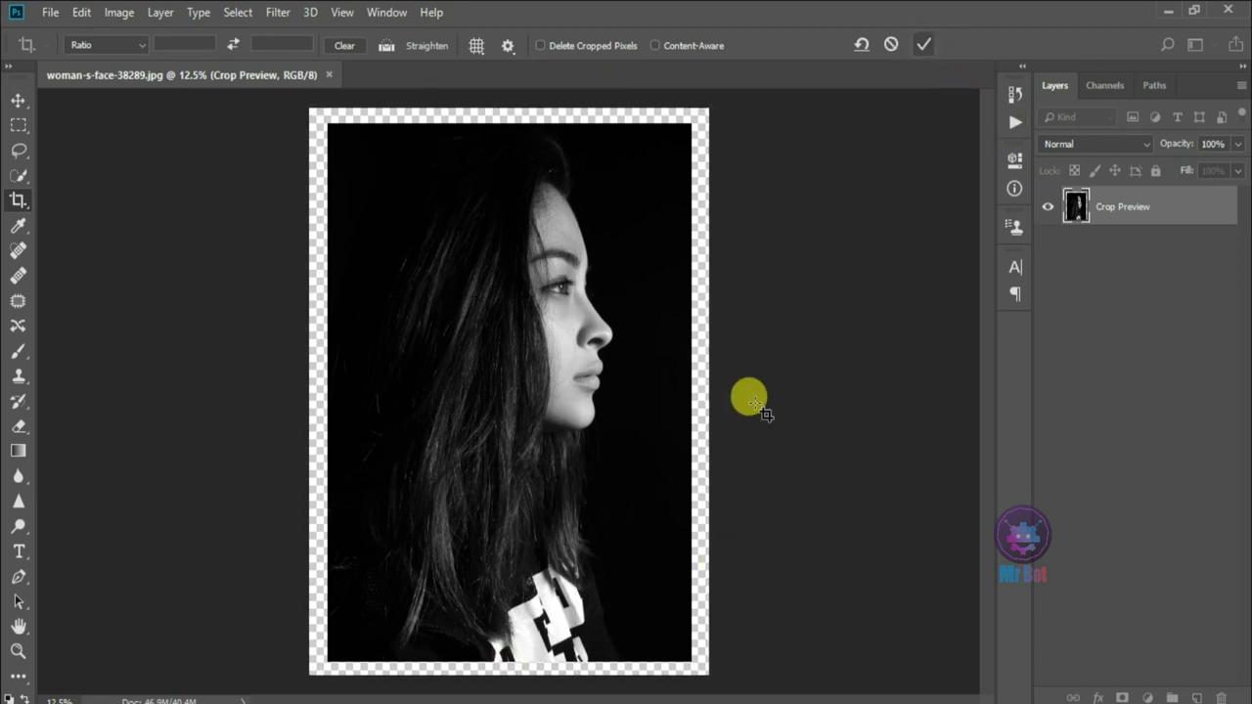
{"action": "key", "text": "Return"}
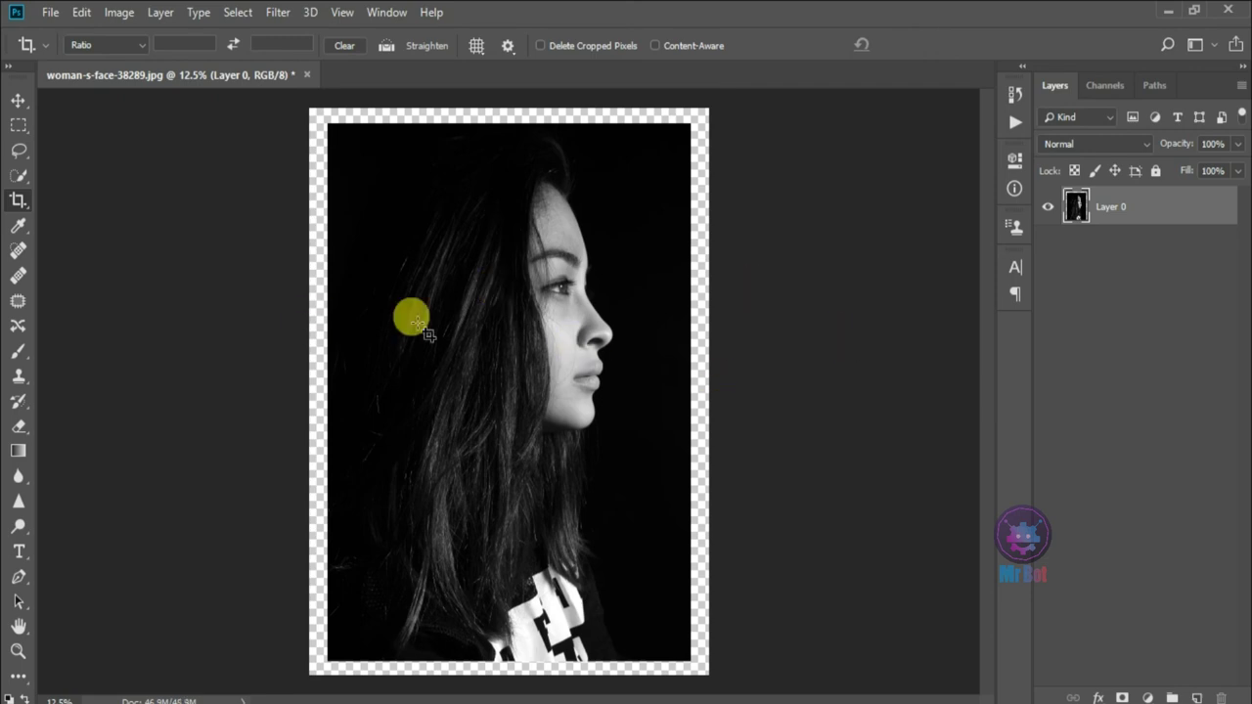
Step: Add a magenta Solid Color fill layer and move Layer 0 above Color Fill 1
{"action": "key", "text": "v"}
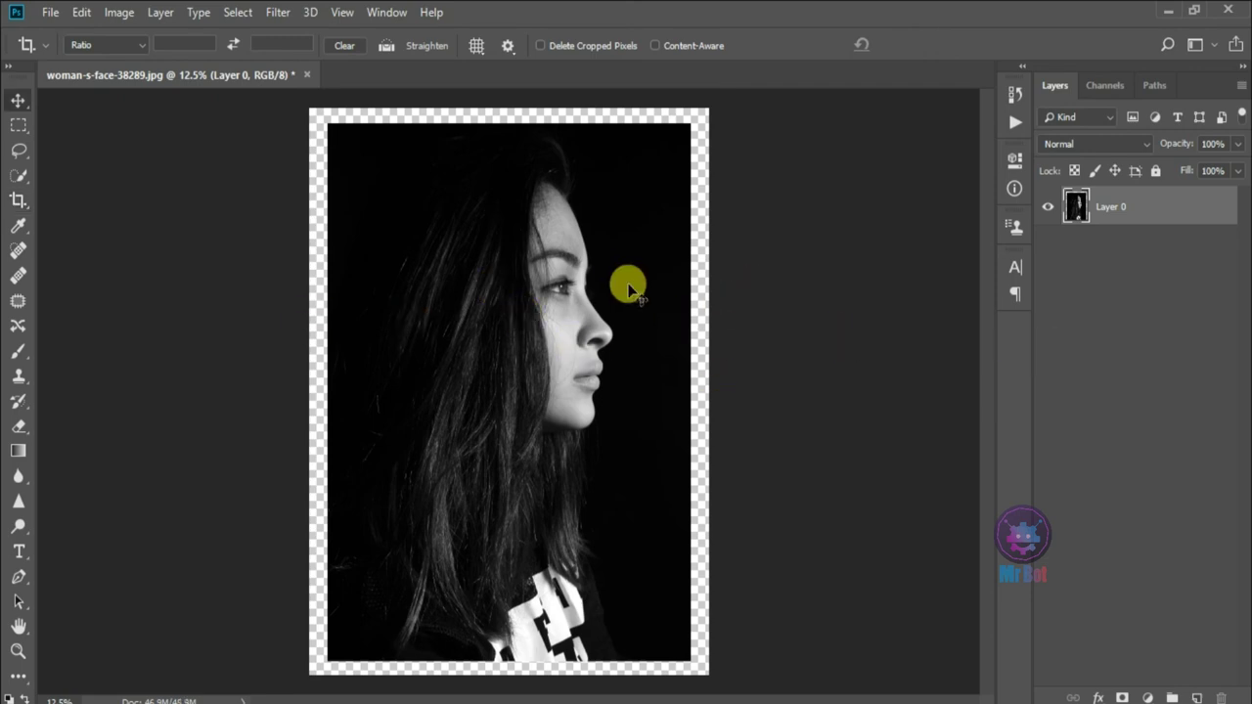
{"action": "left_click", "coordinate": [1152, 696]}
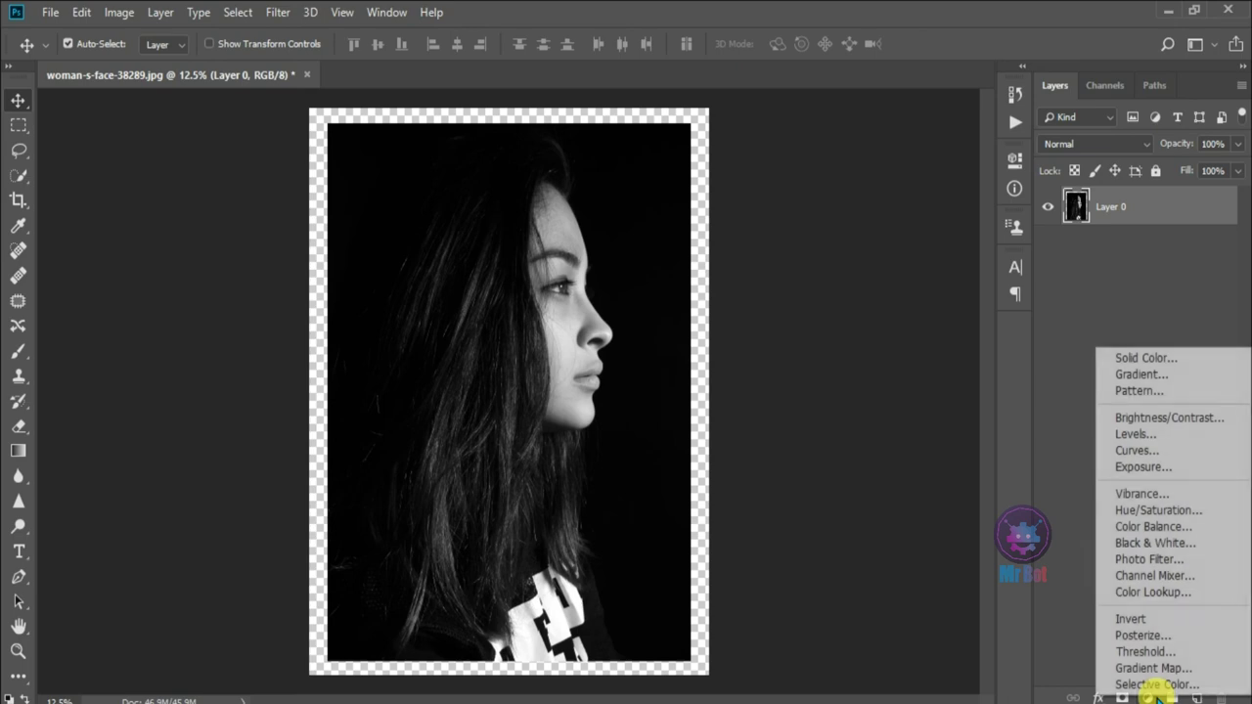
{"action": "left_click", "coordinate": [1130, 358]}
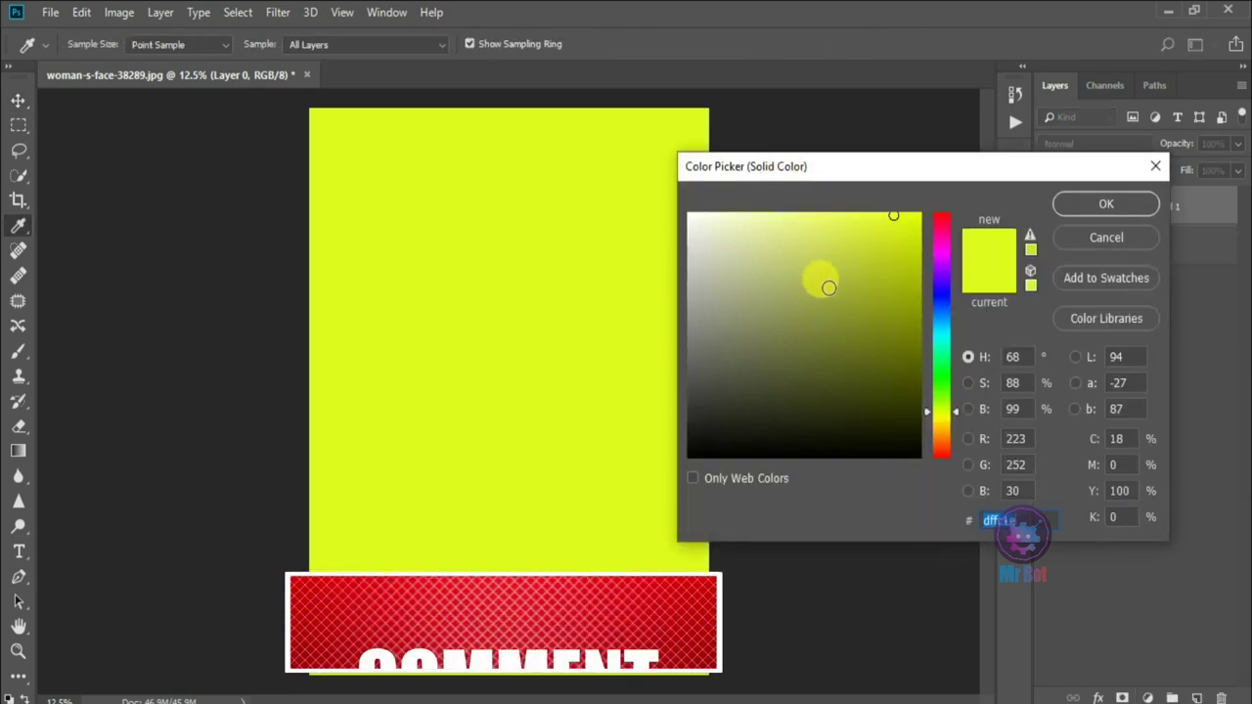
{"action": "left_click", "coordinate": [941, 302]}
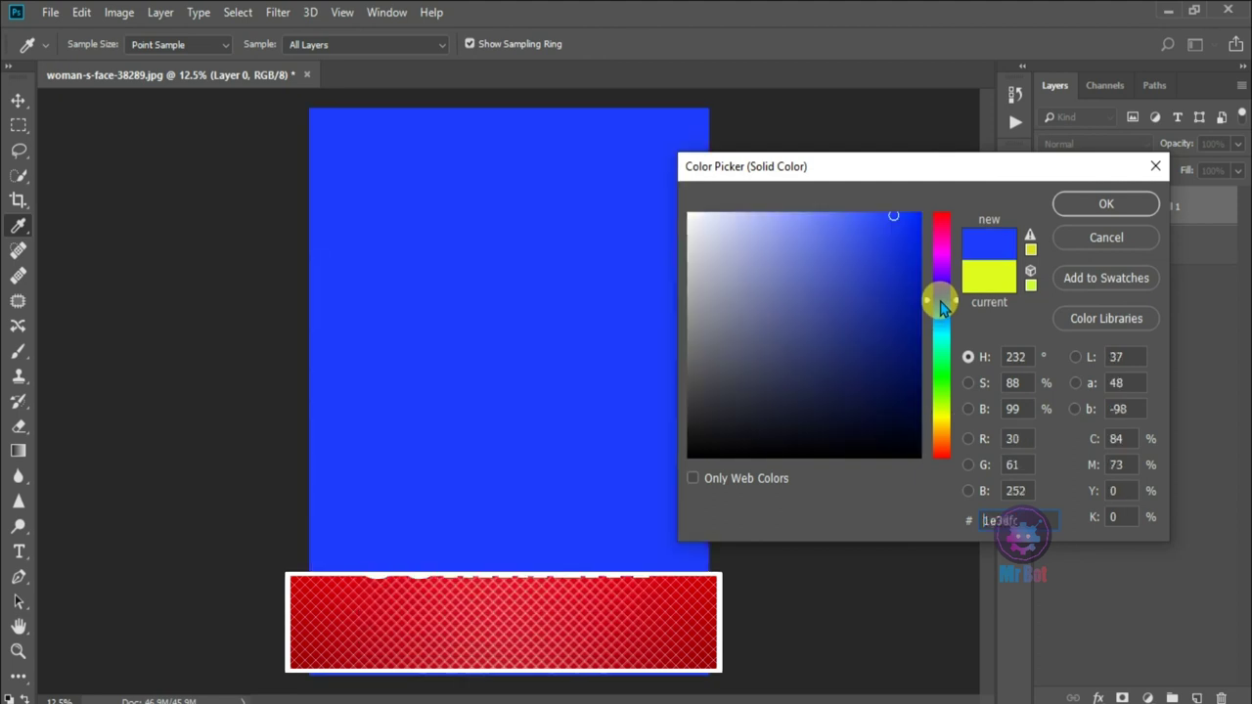
{"action": "left_click", "coordinate": [942, 251]}
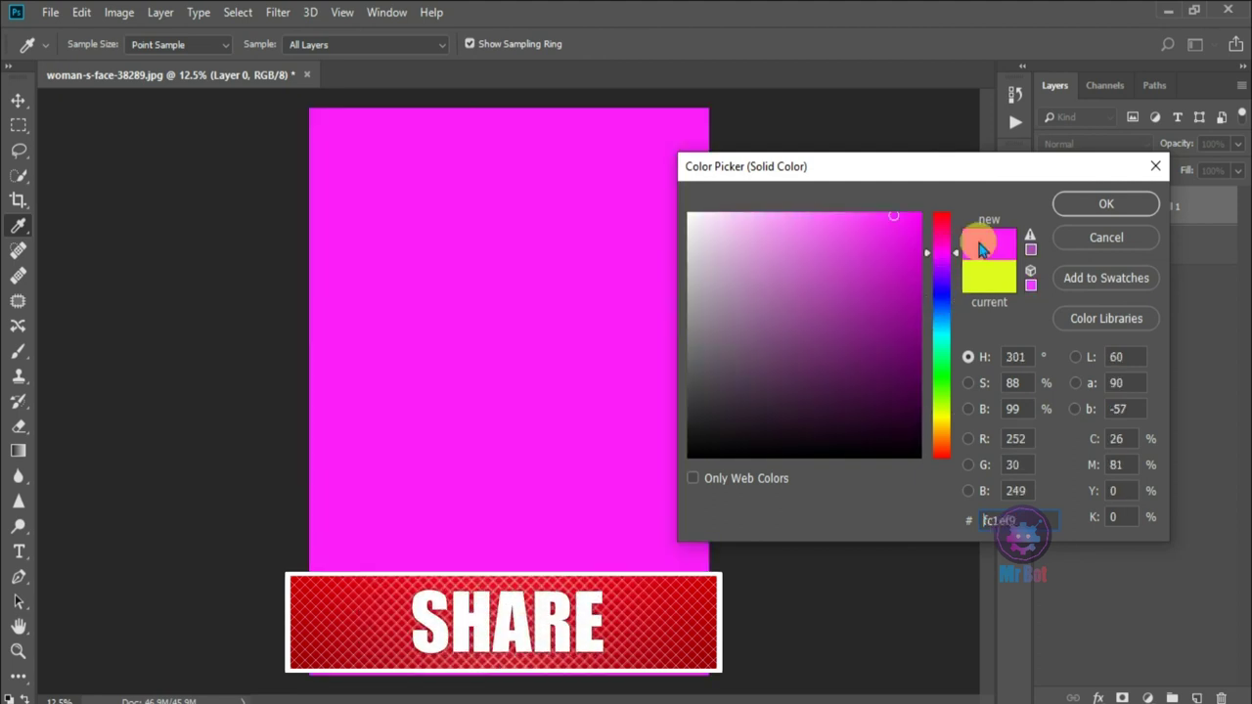
{"action": "left_click", "coordinate": [1091, 206]}
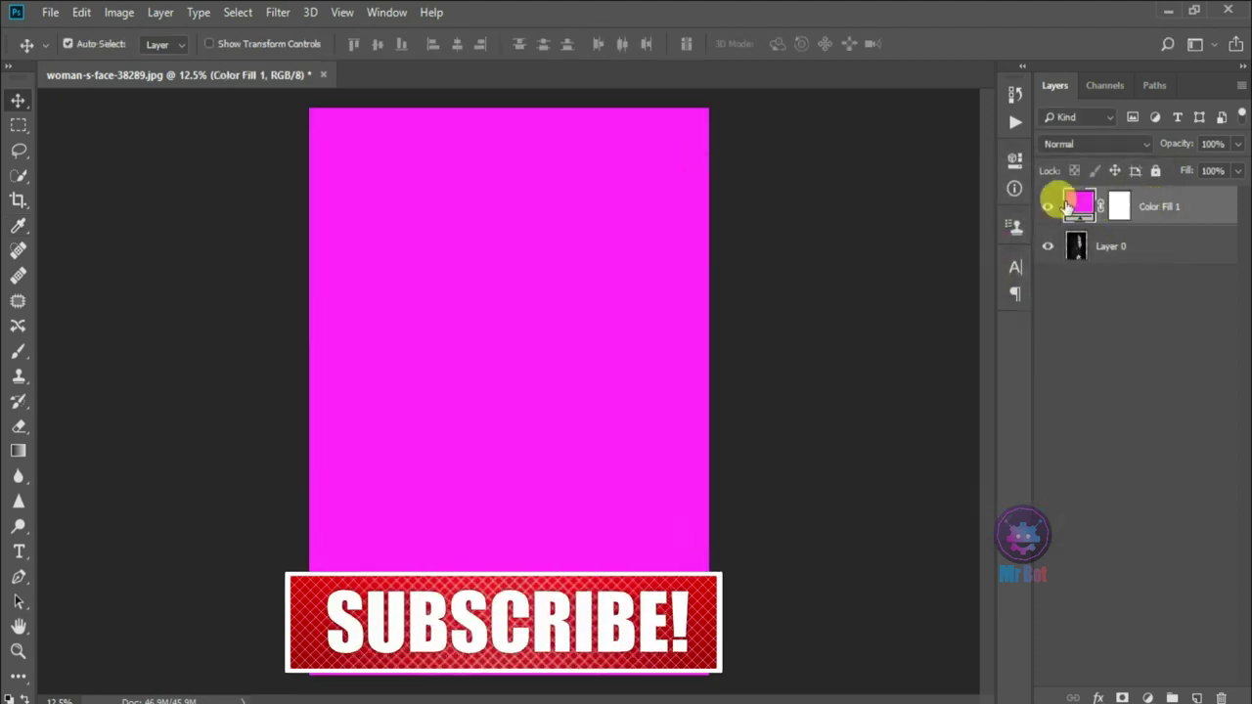
{"action": "left_click_drag", "start_coordinate": [1076, 262], "coordinate": [1076, 200]}
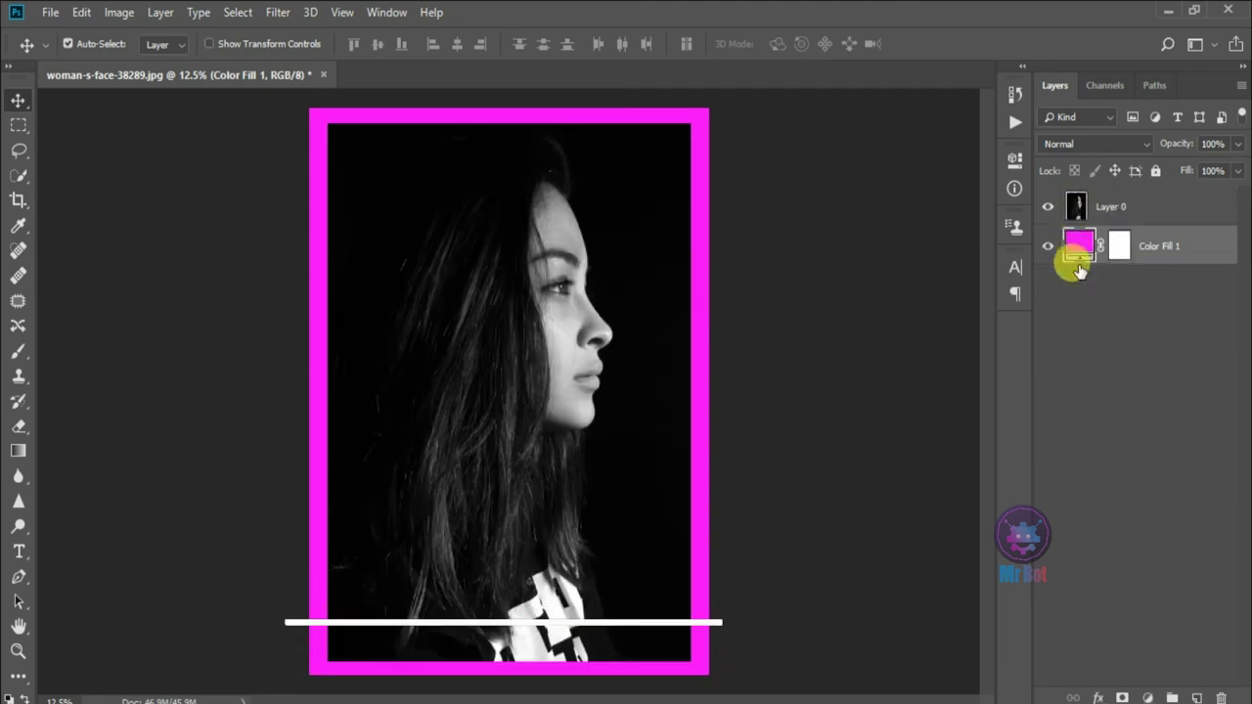